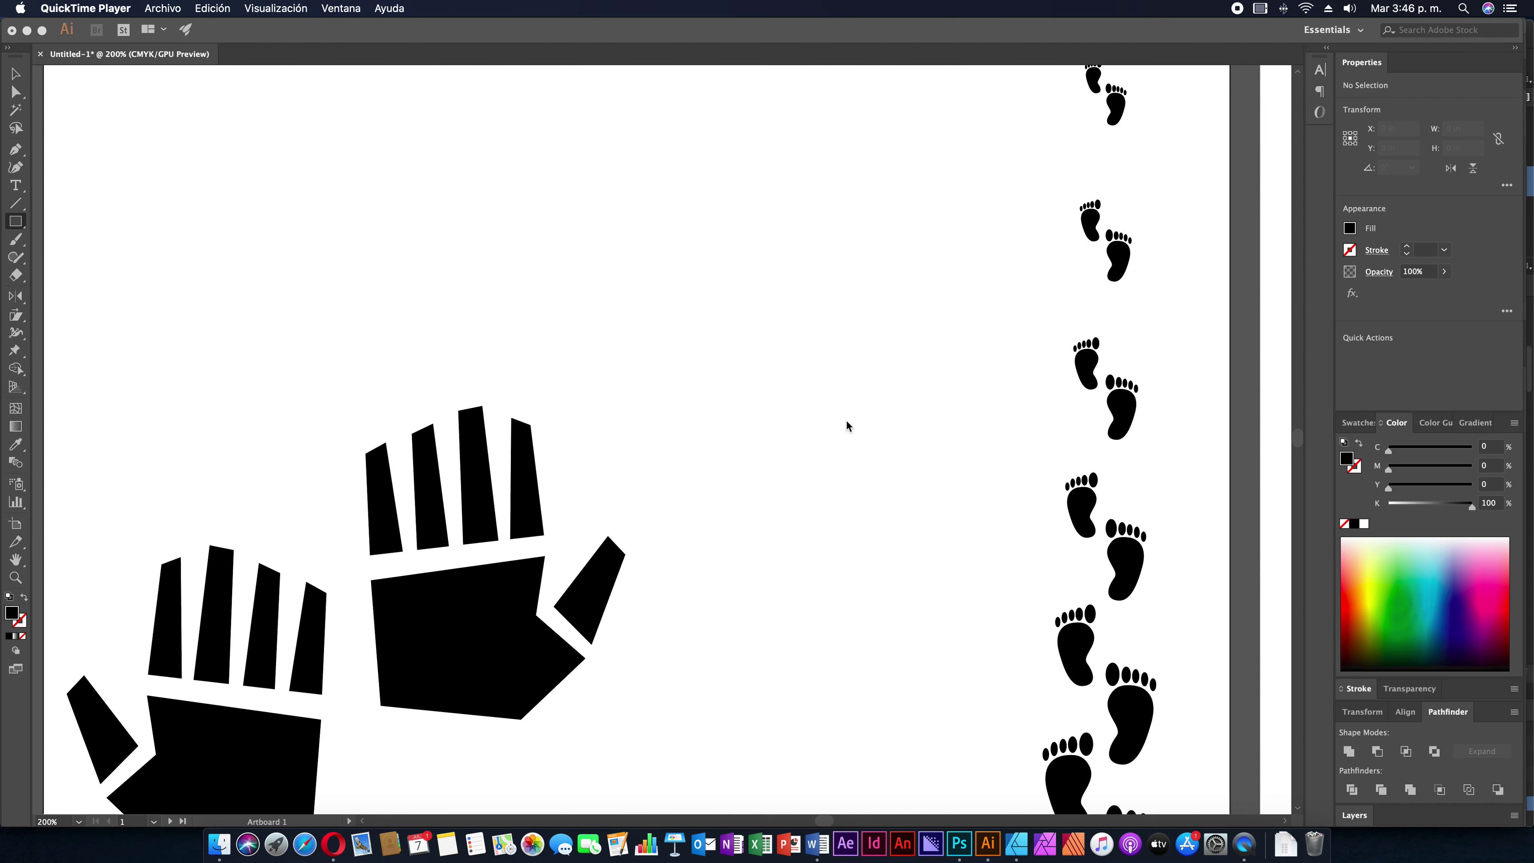
Bring the Illustrator document with the black hand shapes and footprints to the front
click(846, 426)
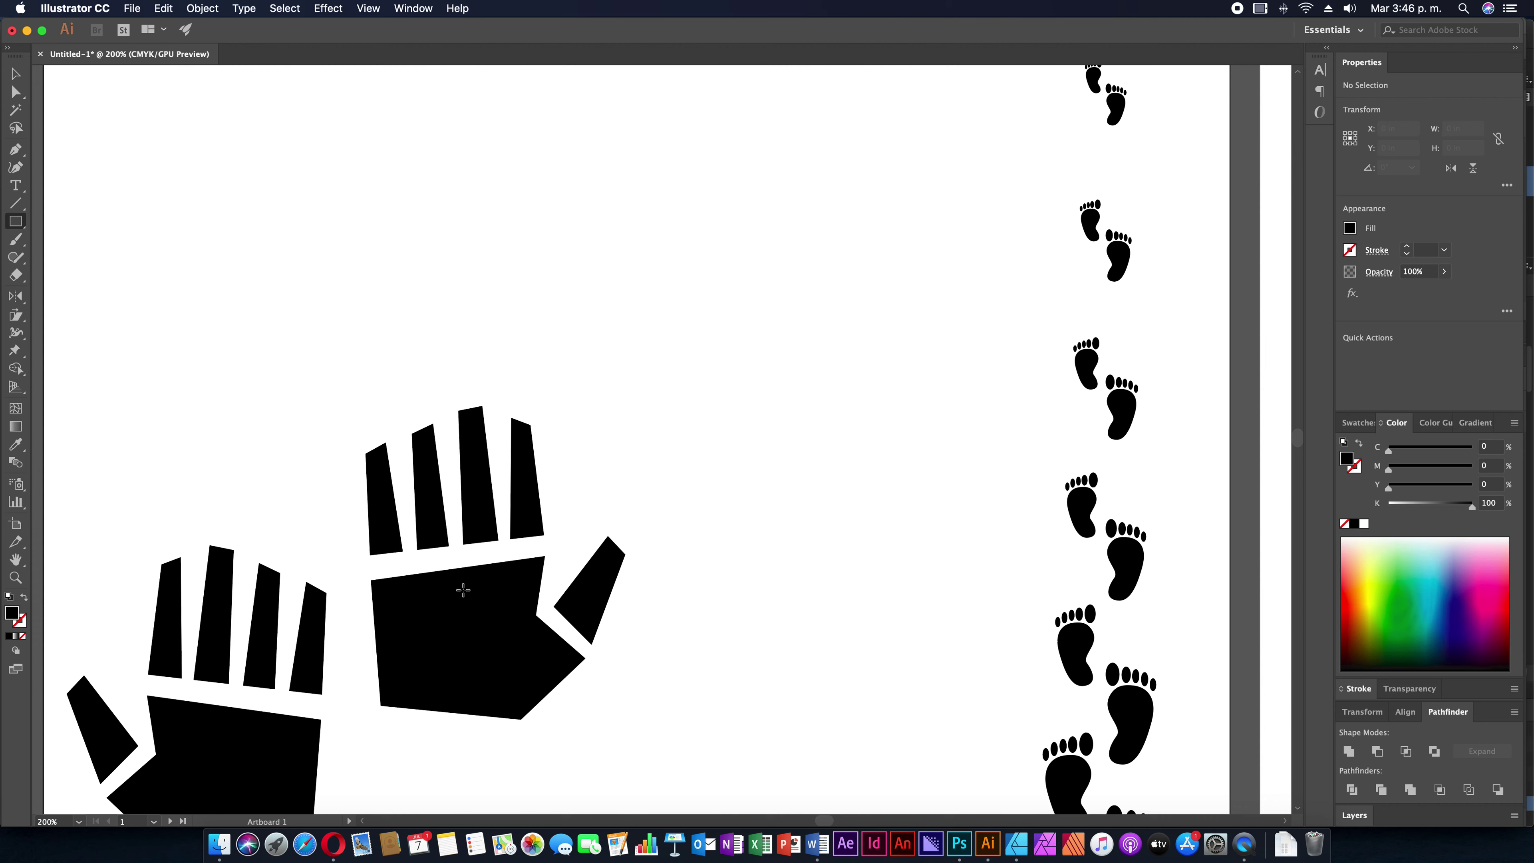
Move one hand up right of centre and the other hand down to the lower left
key(v)
mouse_move(314, 622)
mouse_down()
mouse_move(652, 337)
mouse_move(742, 396)
mouse_up()
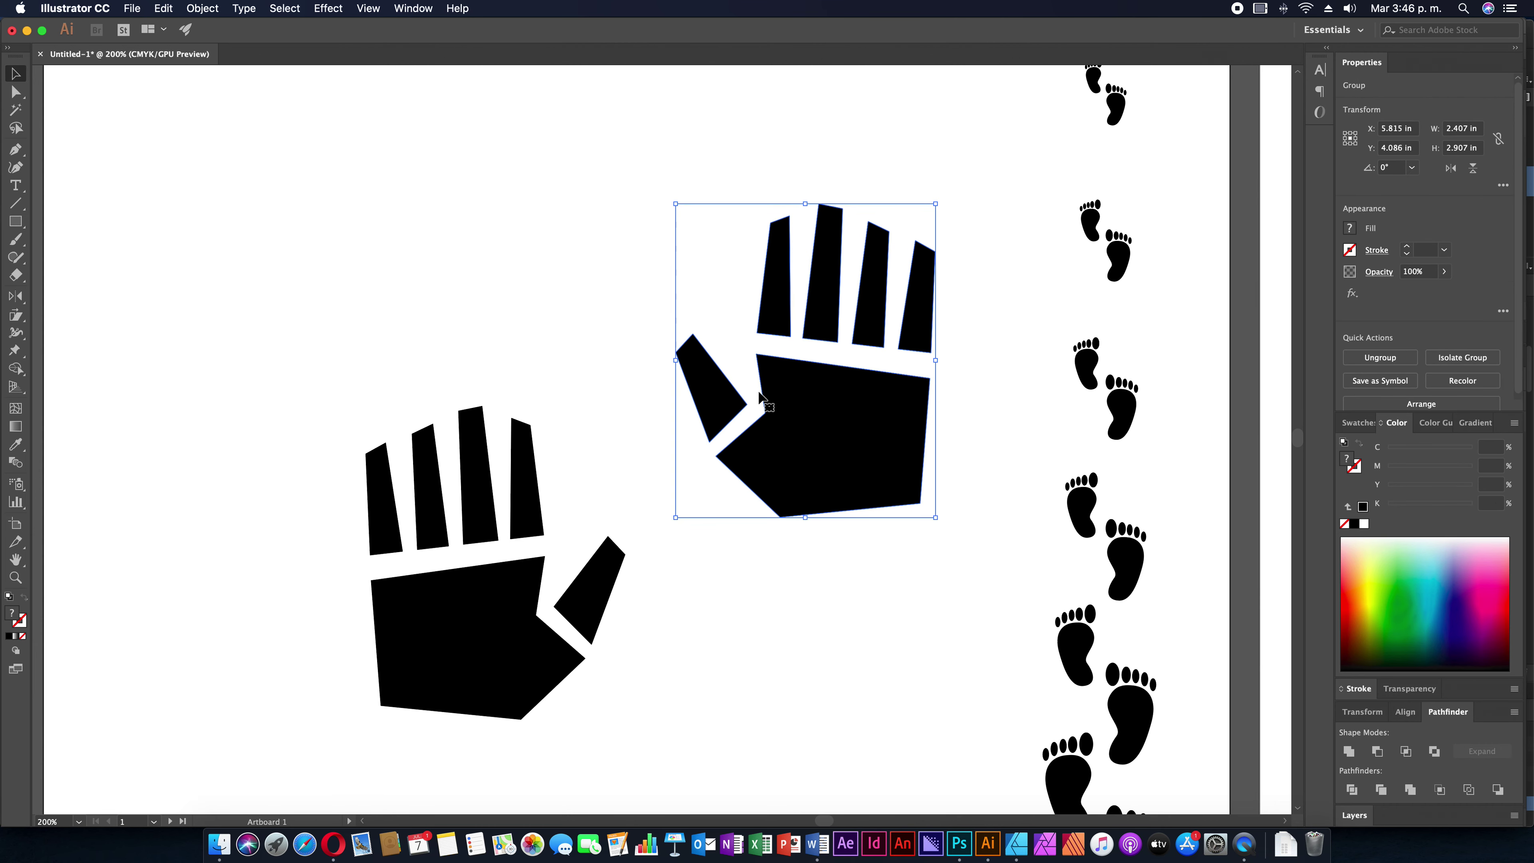
drag(496, 487, 259, 462)
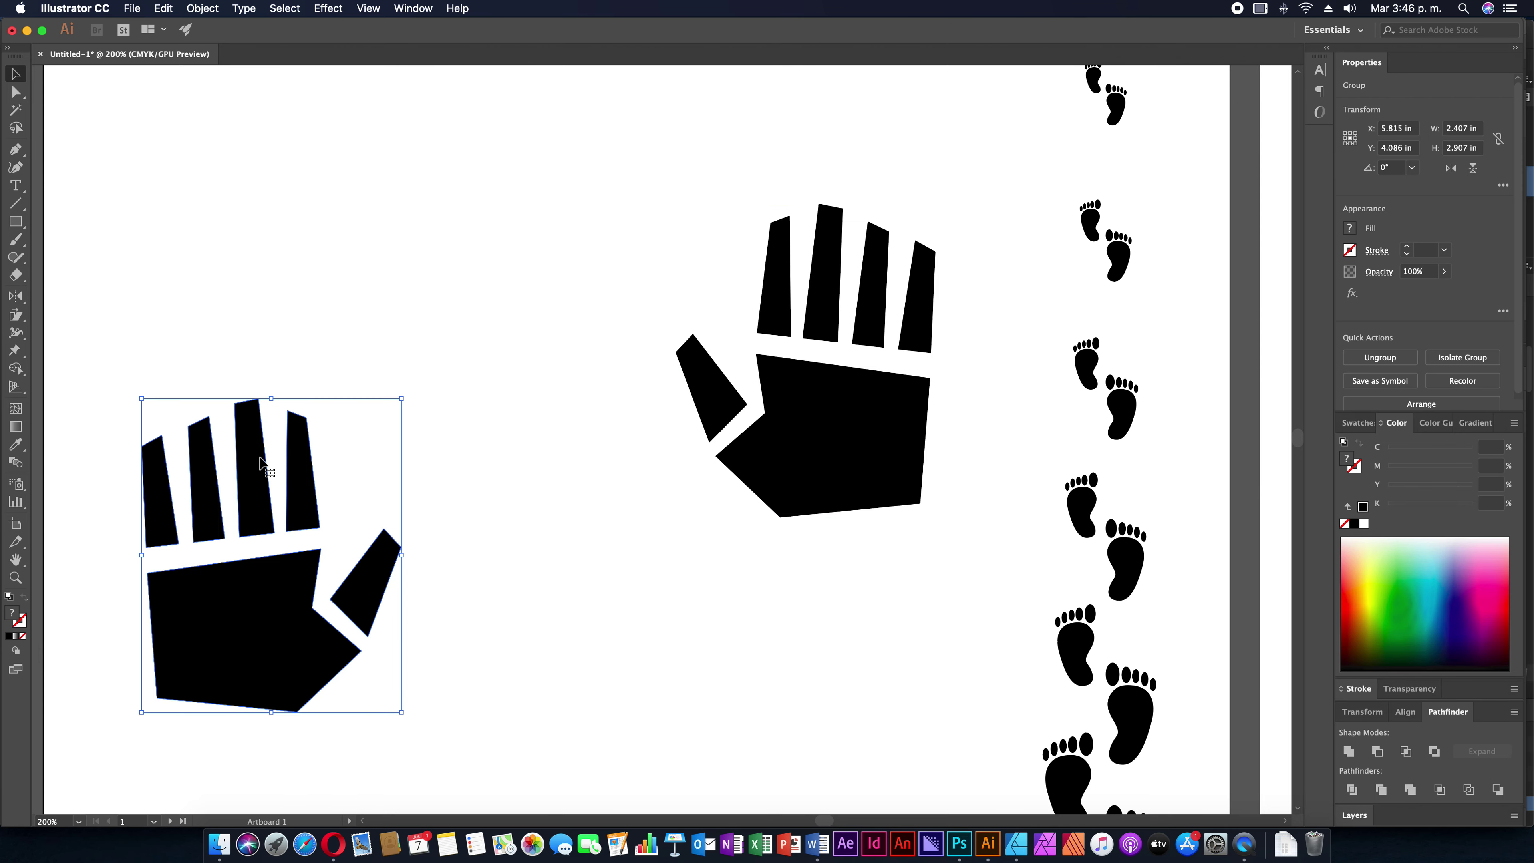
click(14, 295)
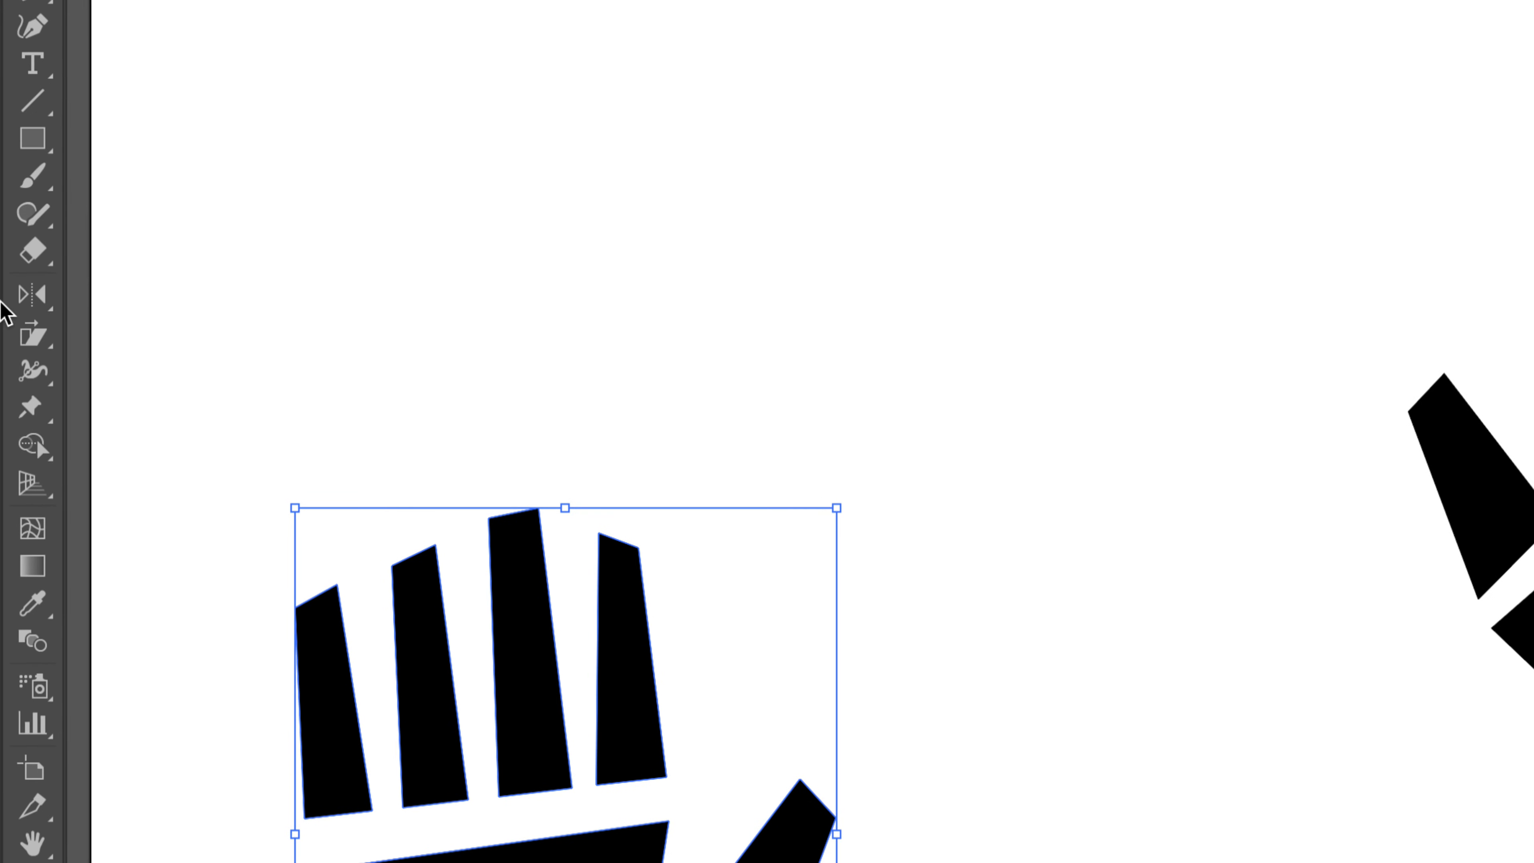
click(35, 300)
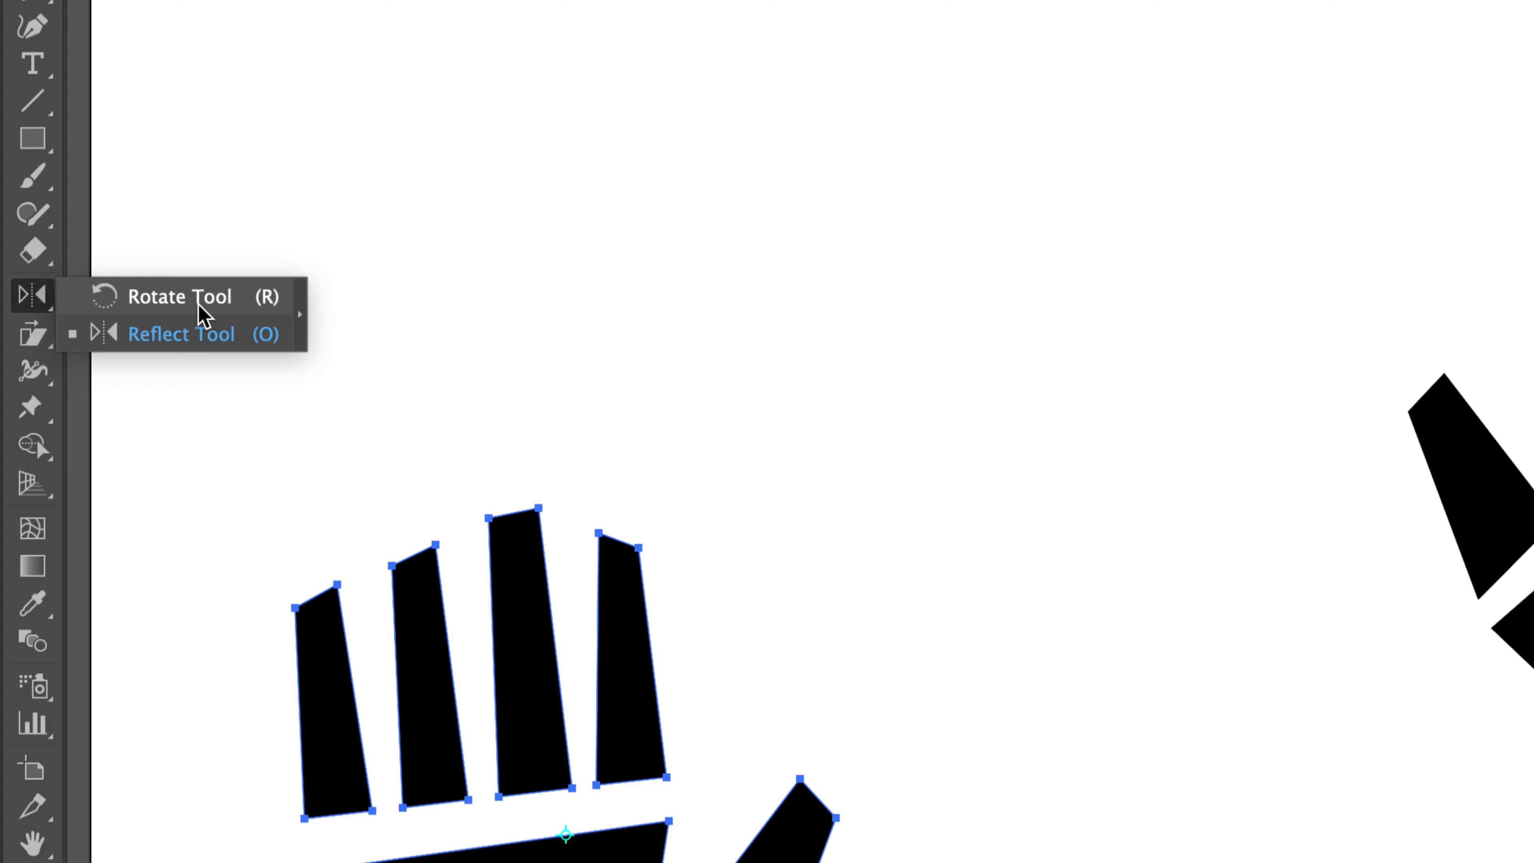
click(199, 305)
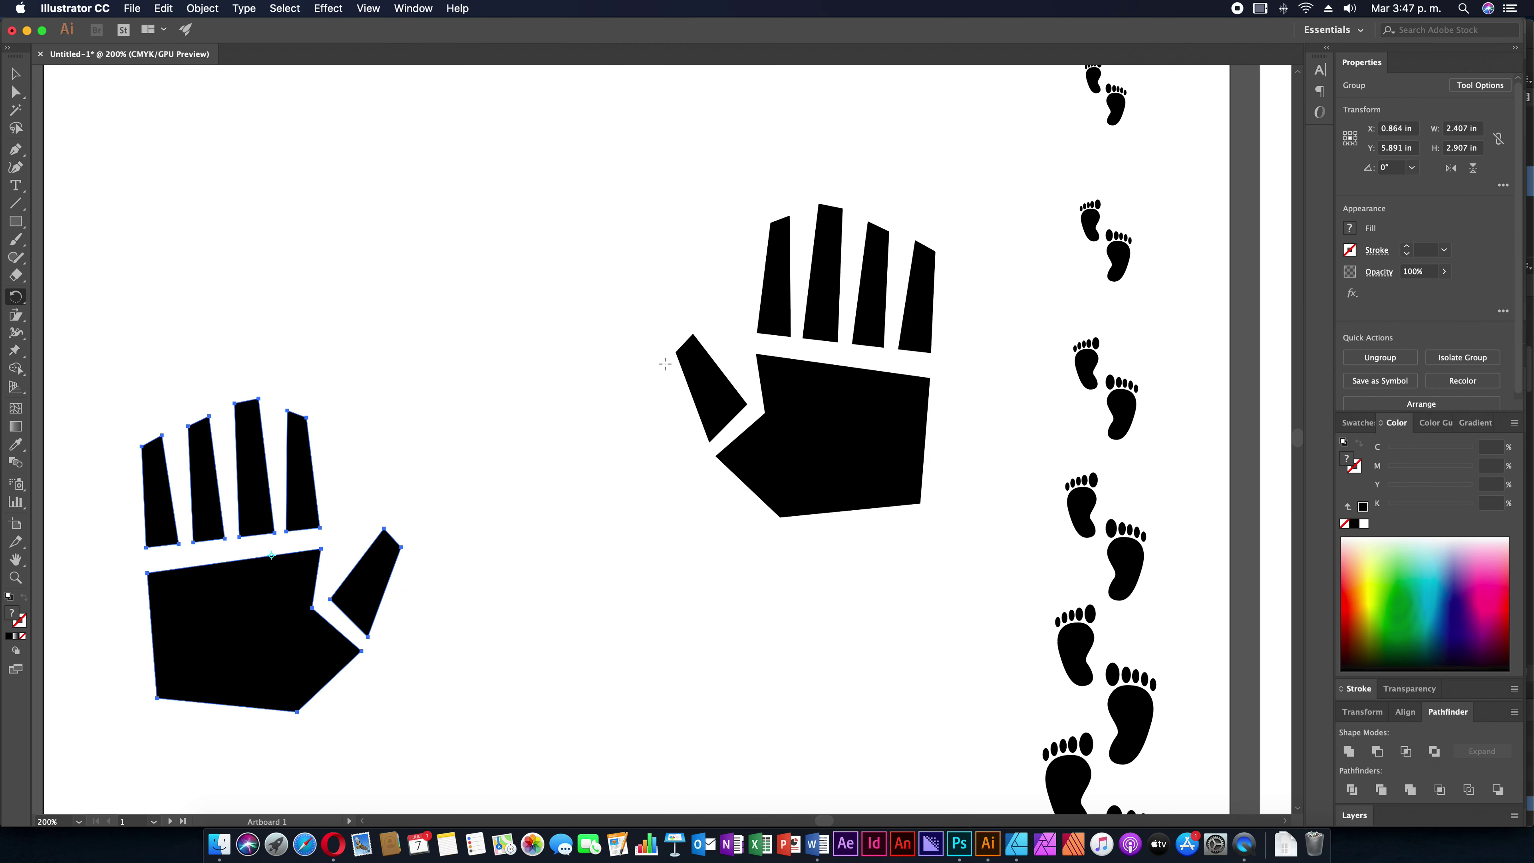
key(v)
click(770, 379)
key(r)
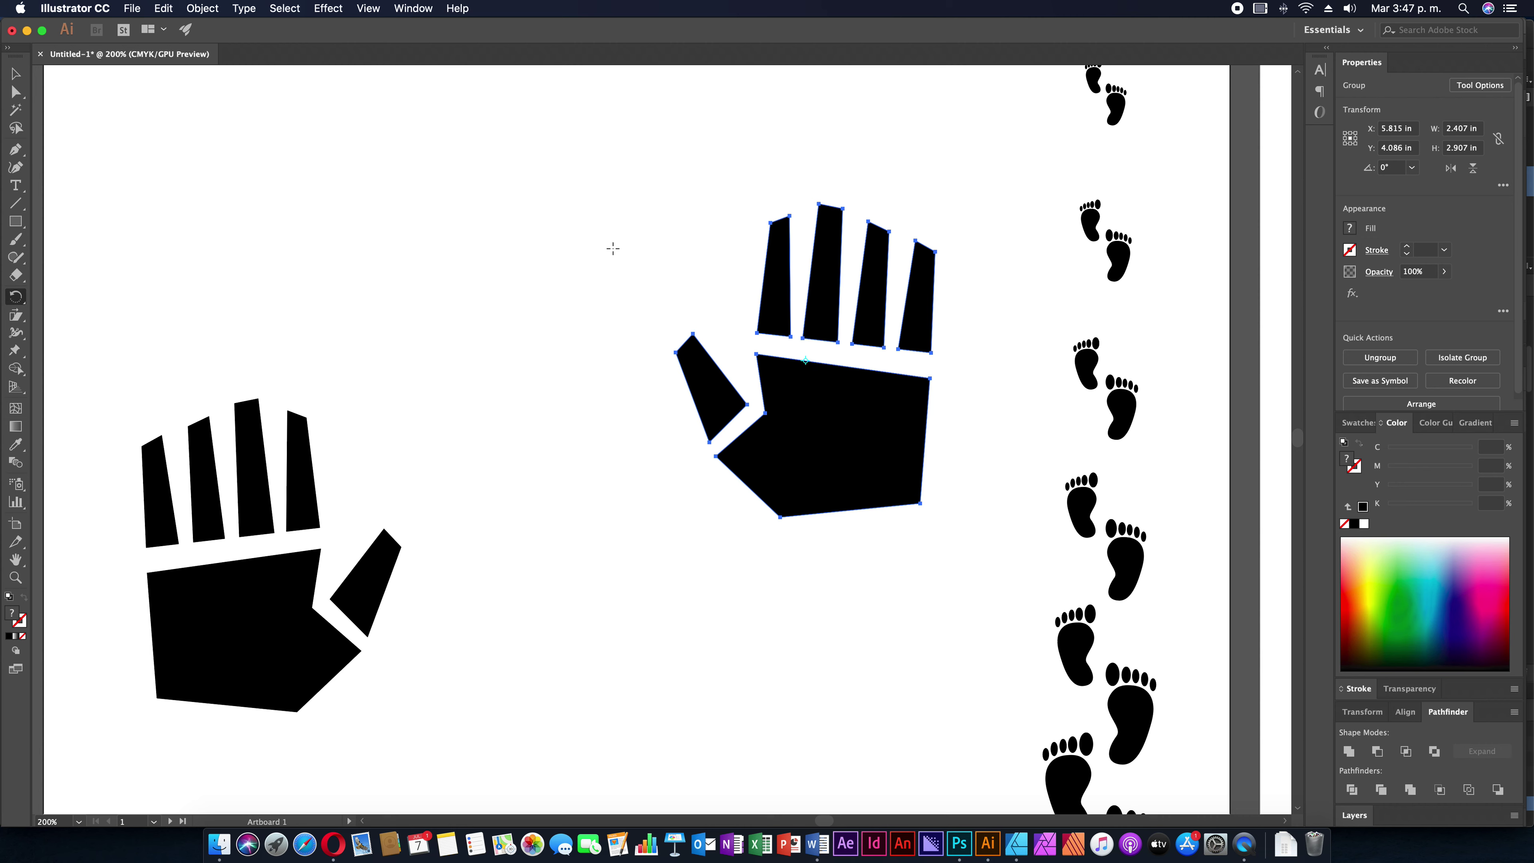
Preview turning the upper hand around its own centre at several angles
drag(519, 278, 551, 290)
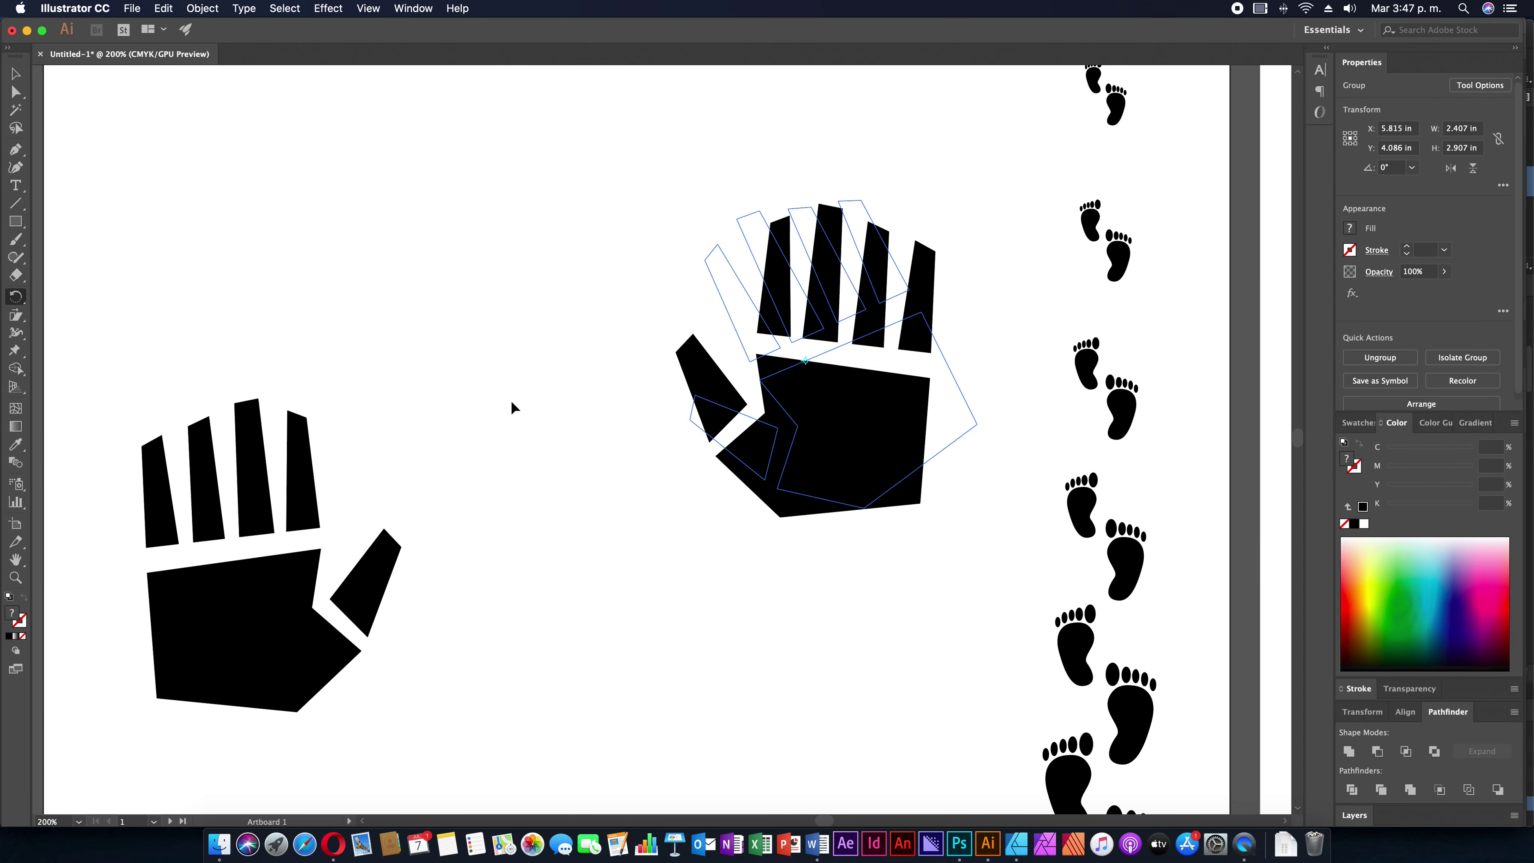
mouse_move(551, 290)
mouse_down()
mouse_move(643, 540)
mouse_move(629, 360)
mouse_move(815, 375)
mouse_move(741, 377)
mouse_up()
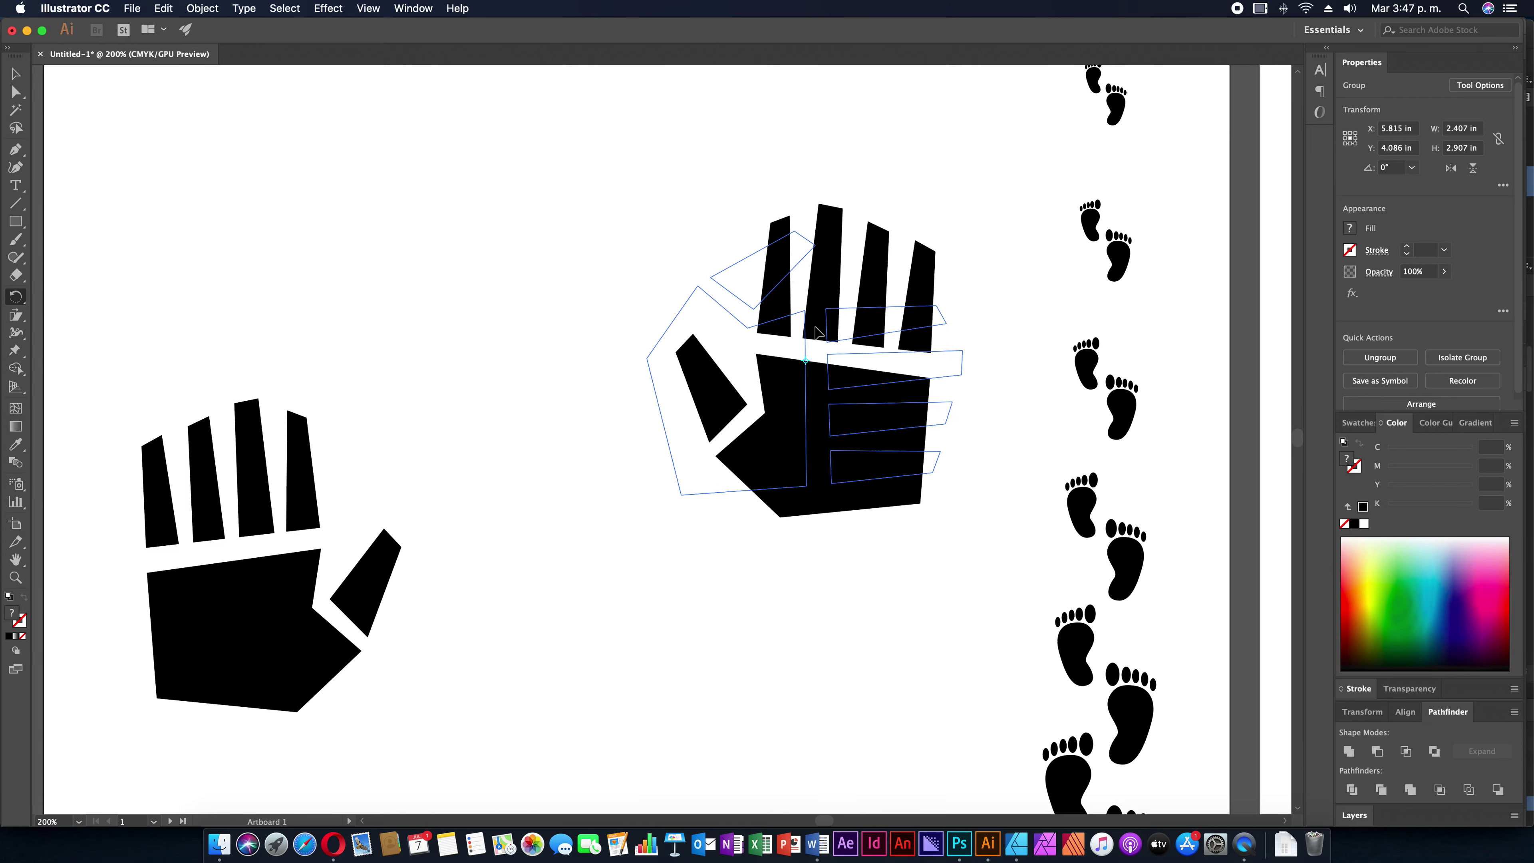
mouse_move(742, 377)
mouse_down()
mouse_move(794, 401)
mouse_move(762, 362)
mouse_move(837, 413)
mouse_move(752, 340)
mouse_up()
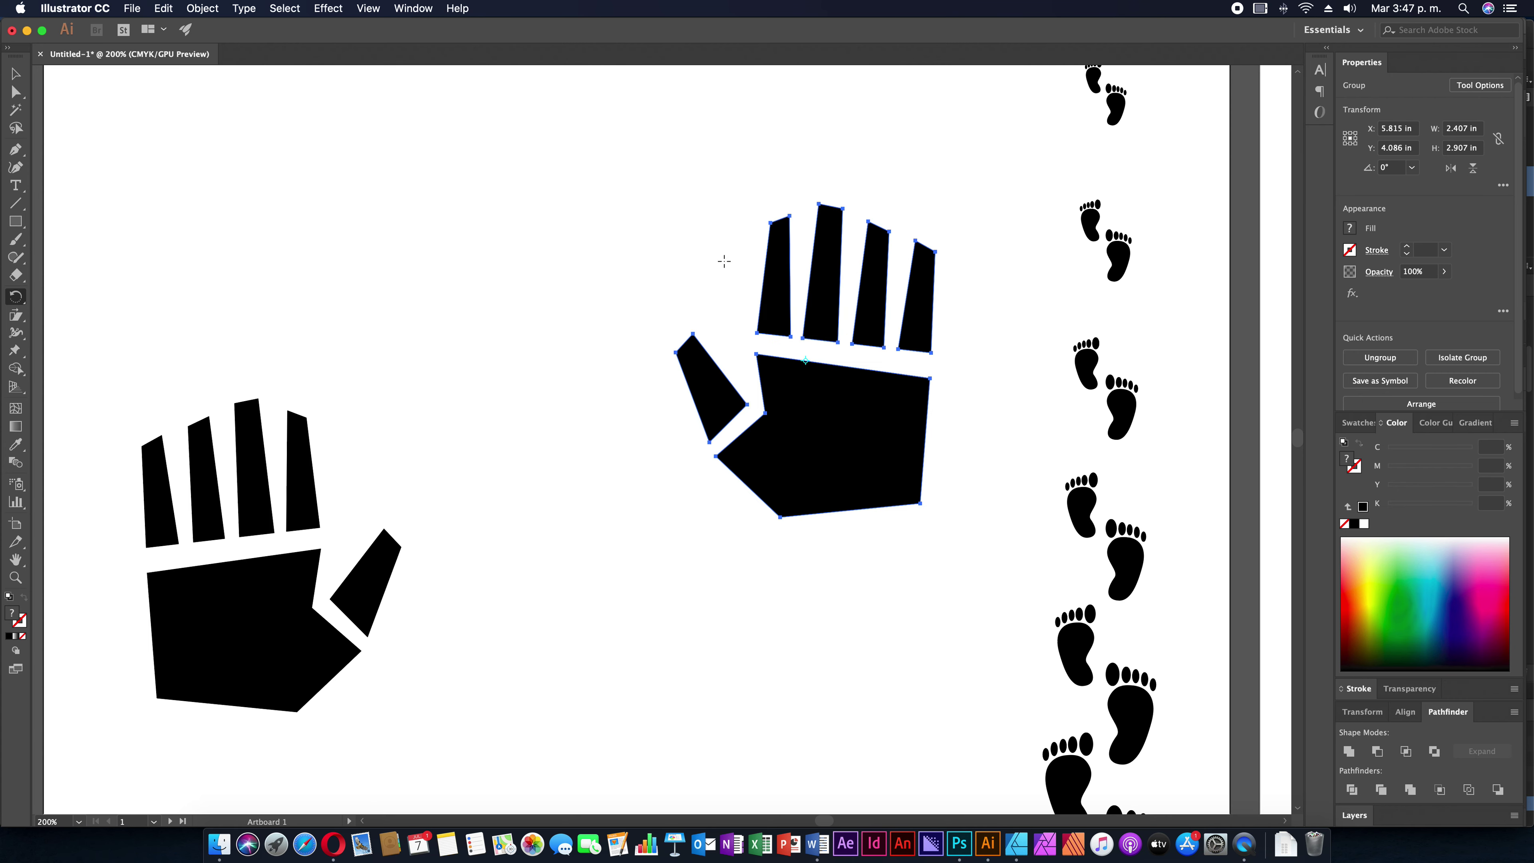
mouse_move(692, 292)
mouse_down()
mouse_move(685, 306)
mouse_move(691, 292)
mouse_up()
Move the upper hand's rotation pivot just below the palm and swing it back upright
click(809, 547)
mouse_move(773, 288)
mouse_down()
mouse_move(717, 313)
mouse_move(895, 479)
mouse_up()
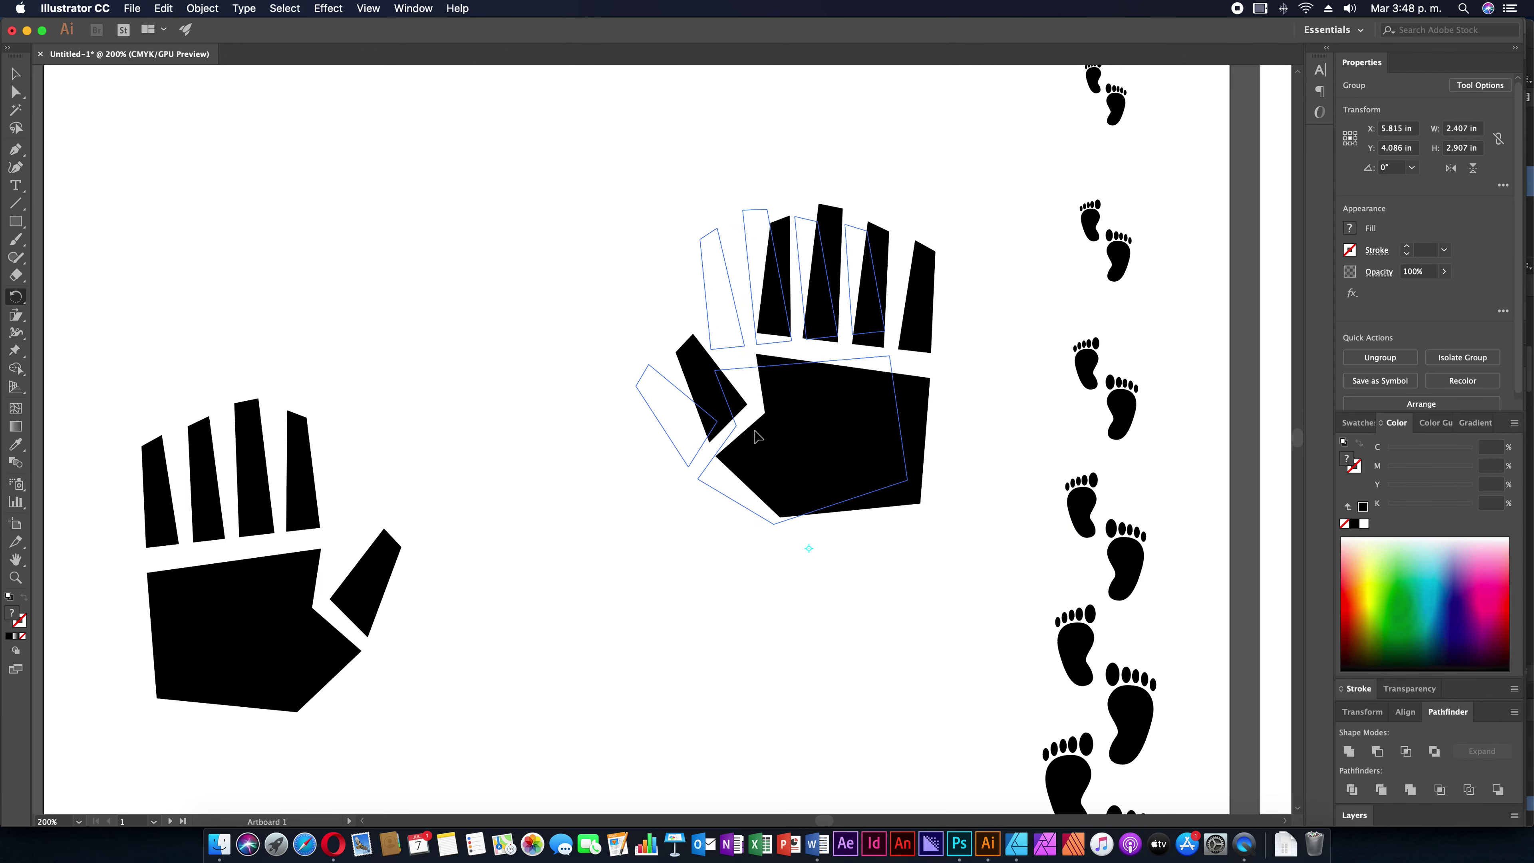
mouse_move(895, 478)
mouse_down()
mouse_move(783, 442)
mouse_move(855, 473)
mouse_move(725, 527)
mouse_move(812, 456)
mouse_move(788, 442)
mouse_move(832, 445)
mouse_move(767, 435)
mouse_move(794, 435)
mouse_up()
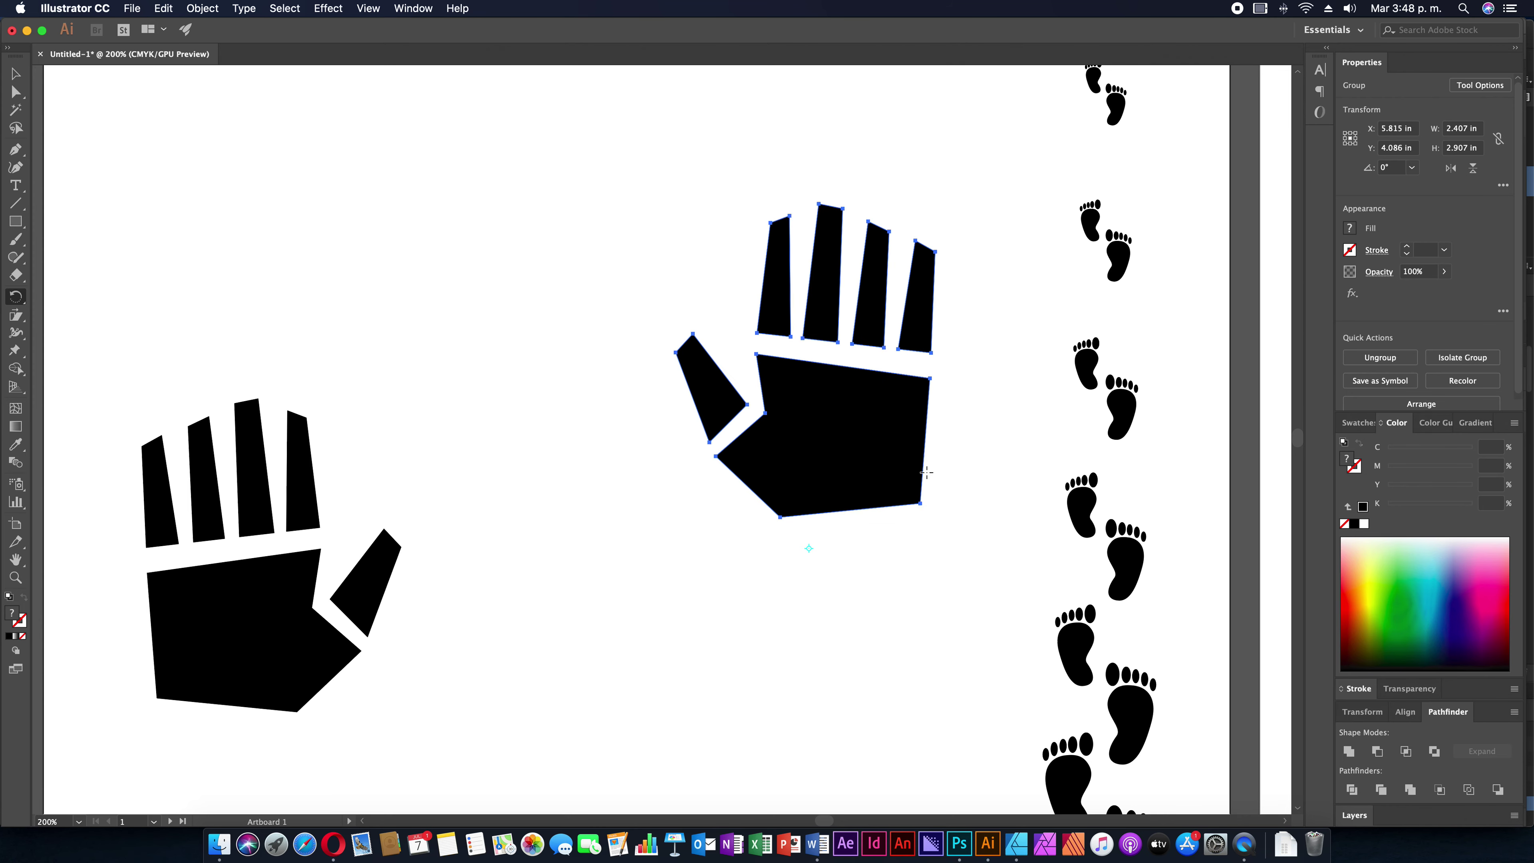
Try one more pivot for the hand, then zoom out toward the dots artboard
click(631, 355)
mouse_move(687, 261)
mouse_down()
mouse_move(556, 387)
mouse_move(620, 255)
mouse_up()
drag(861, 404, 682, 372)
key(super+minus)
Bring the column of graduated black dots into view and test-select it
drag(1044, 429, 485, 330)
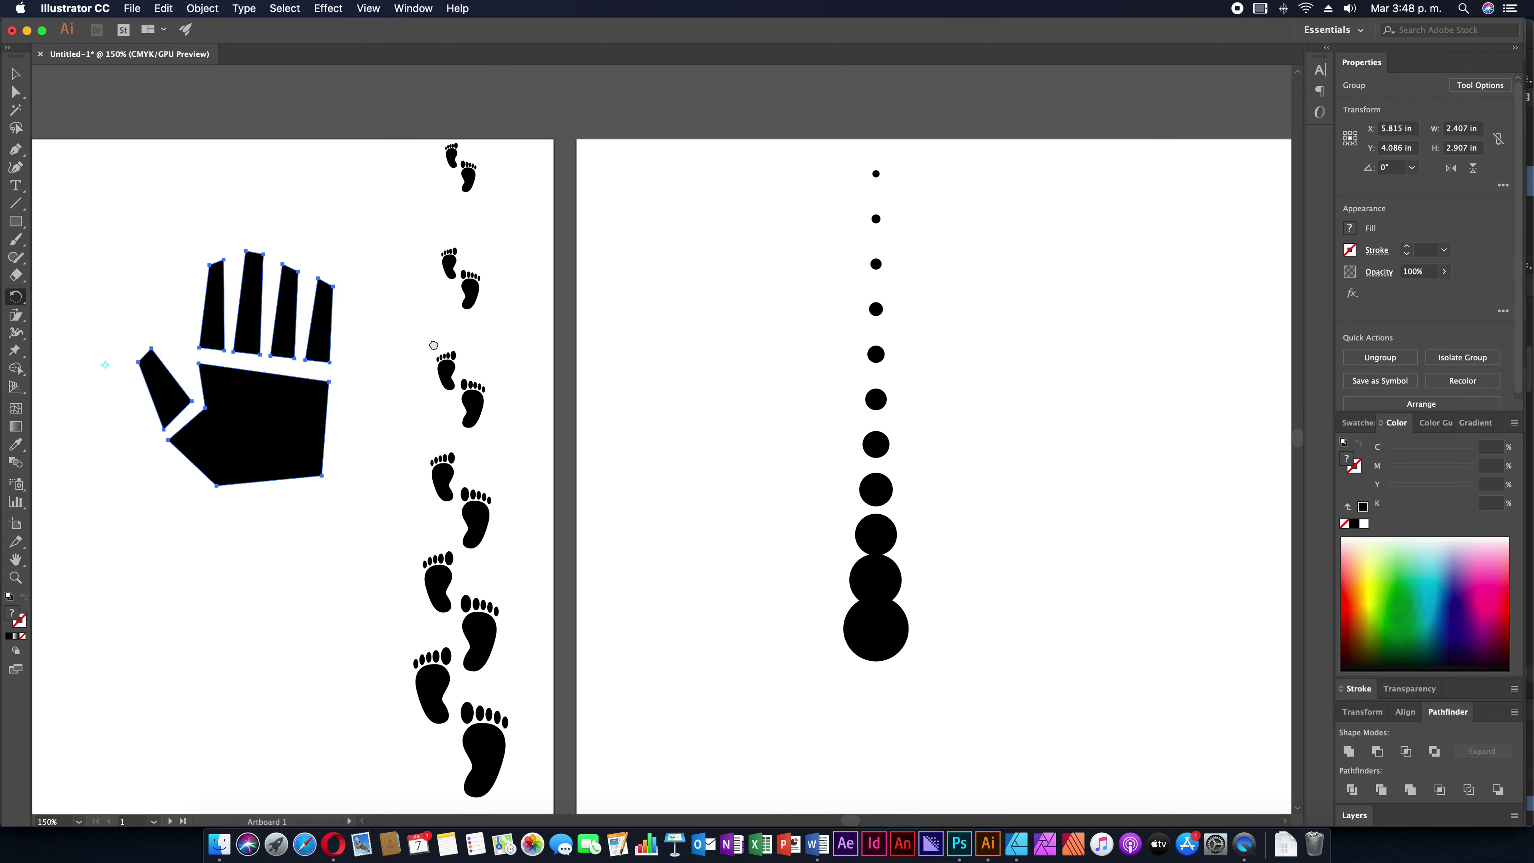
key(v)
drag(647, 144, 768, 656)
click(759, 399)
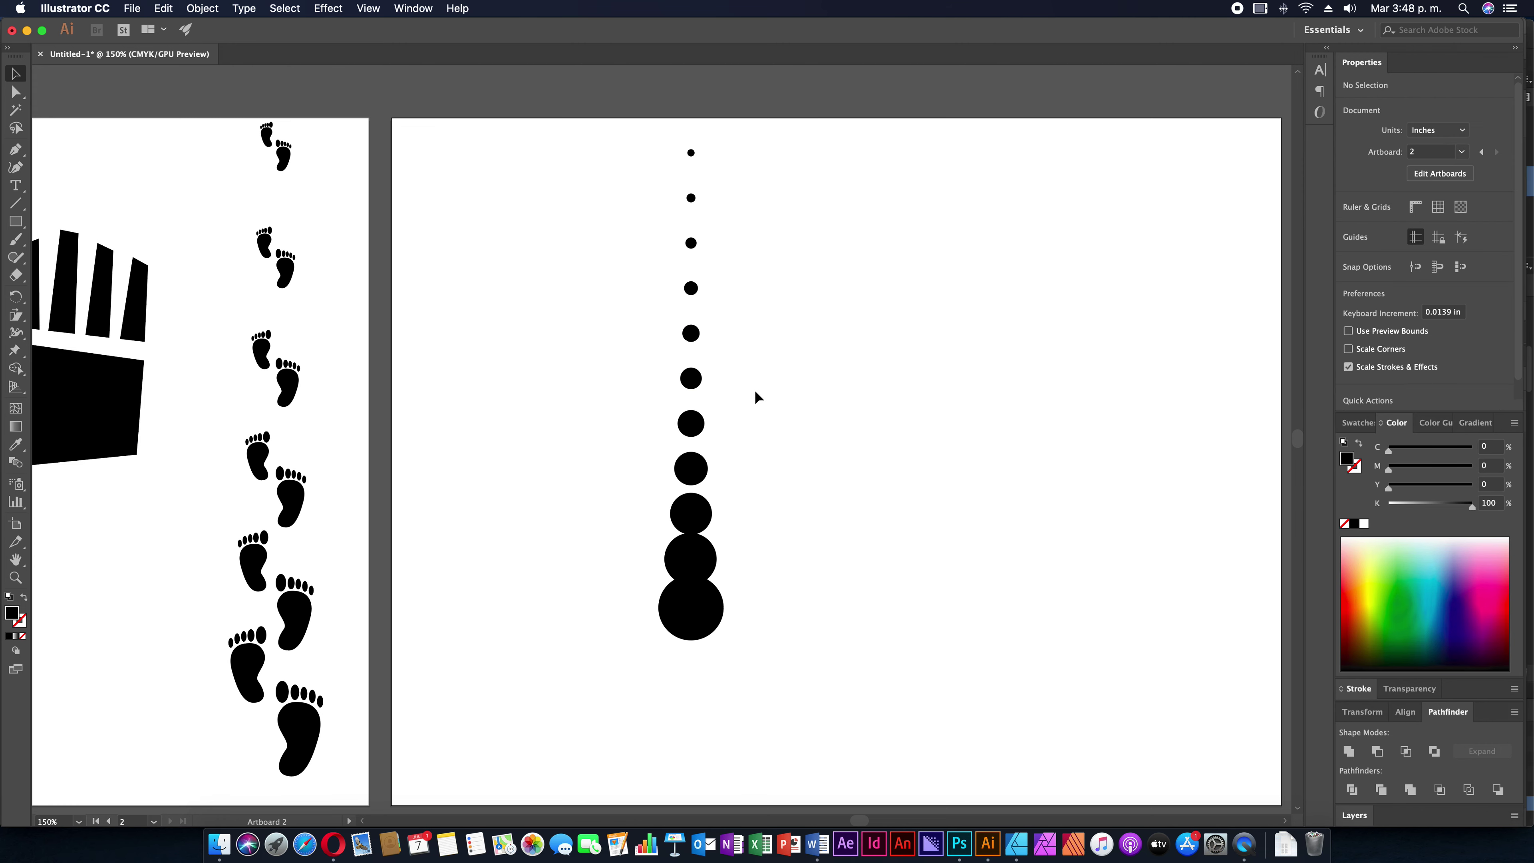
Shift the graduated dot column toward the artboard centre
drag(699, 389, 862, 390)
click(823, 470)
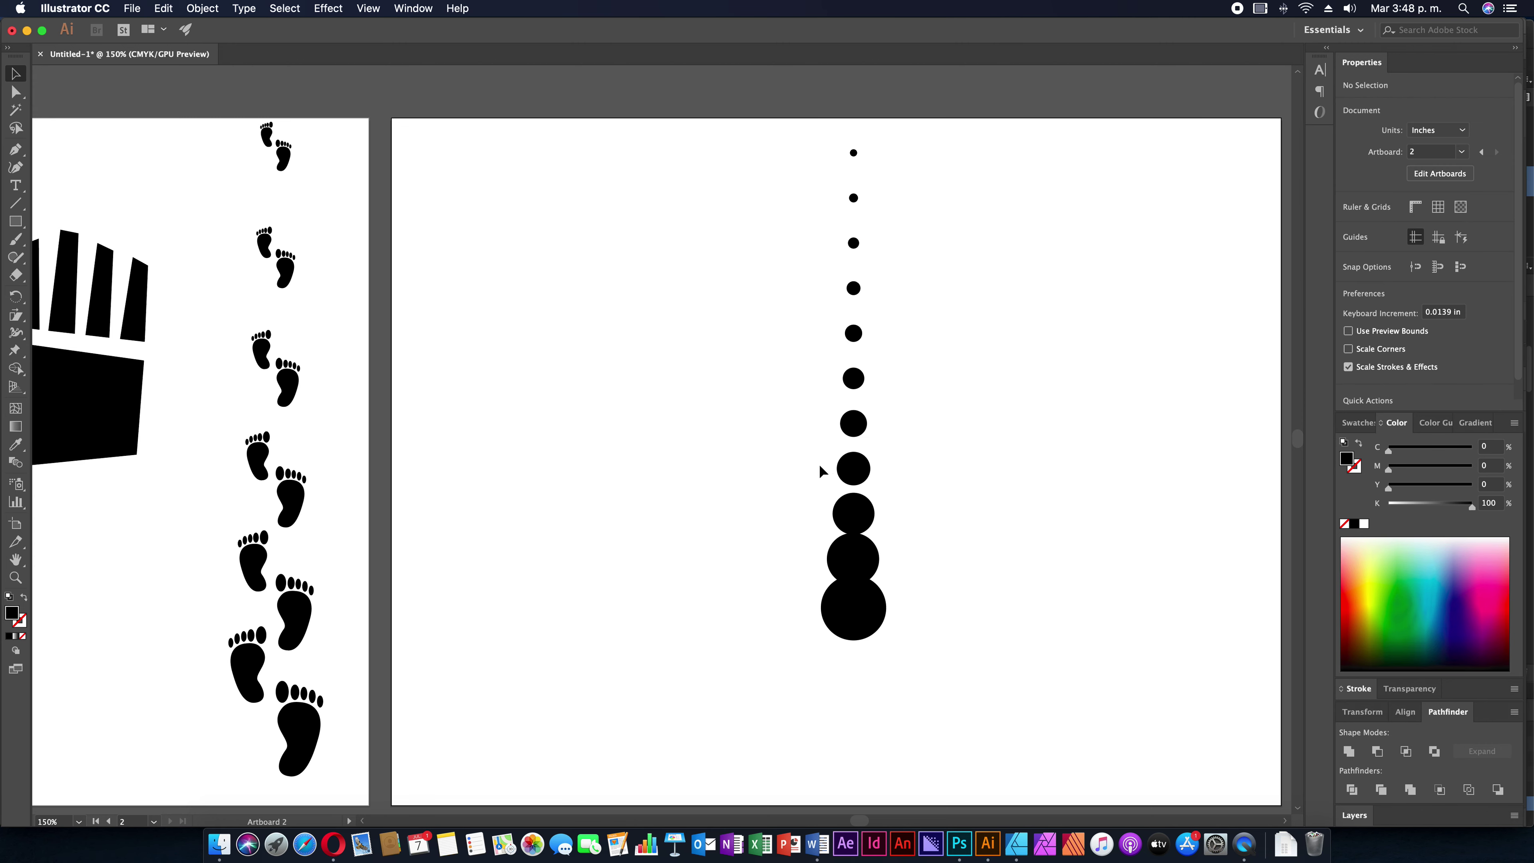
drag(846, 475, 776, 462)
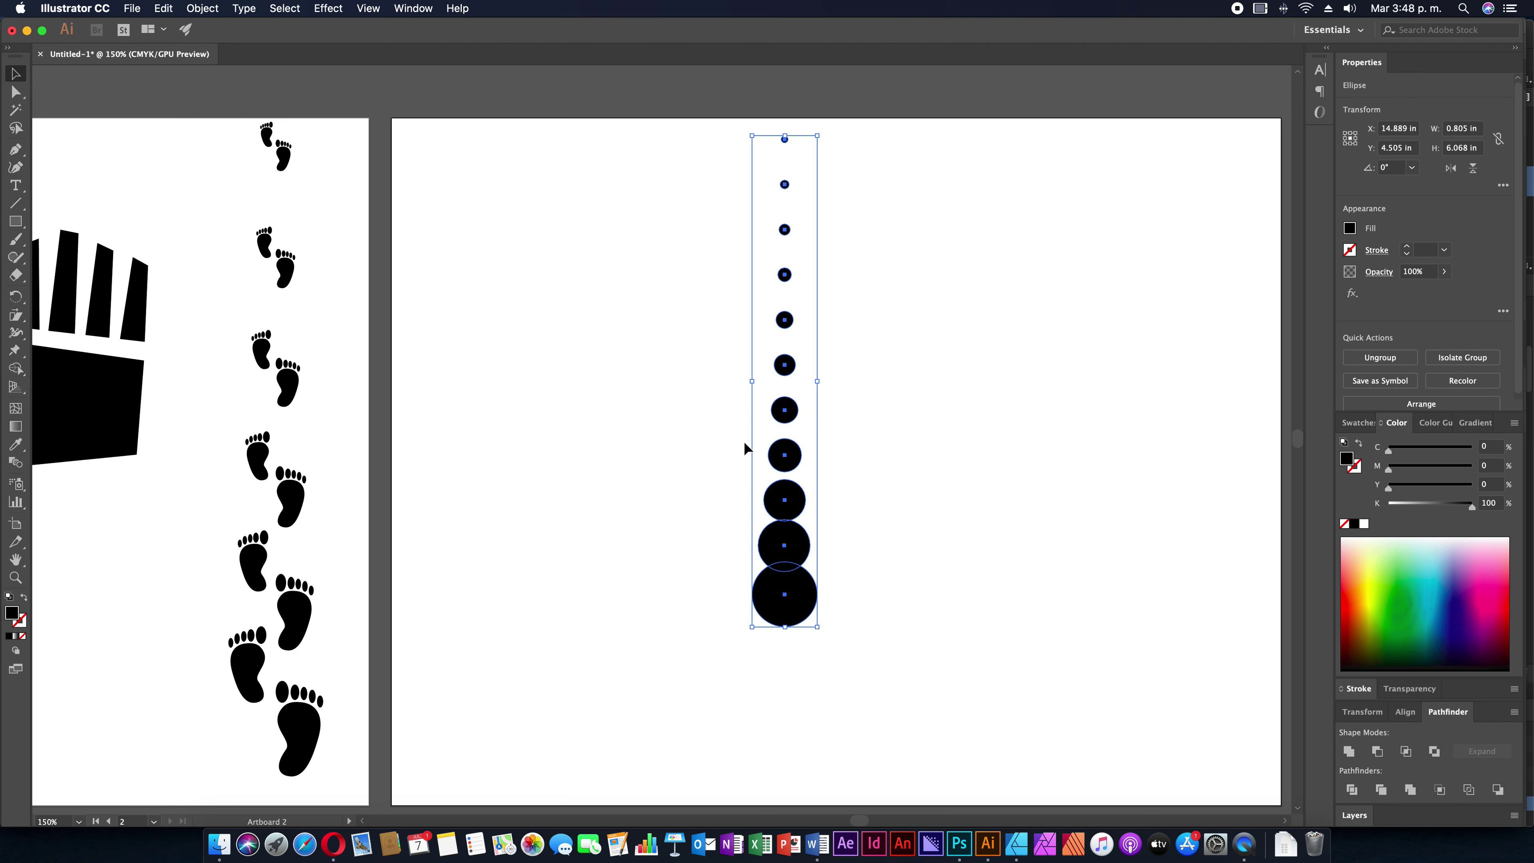
Set the column's rotation pivot just below the largest dot and preview swinging it right
key(r)
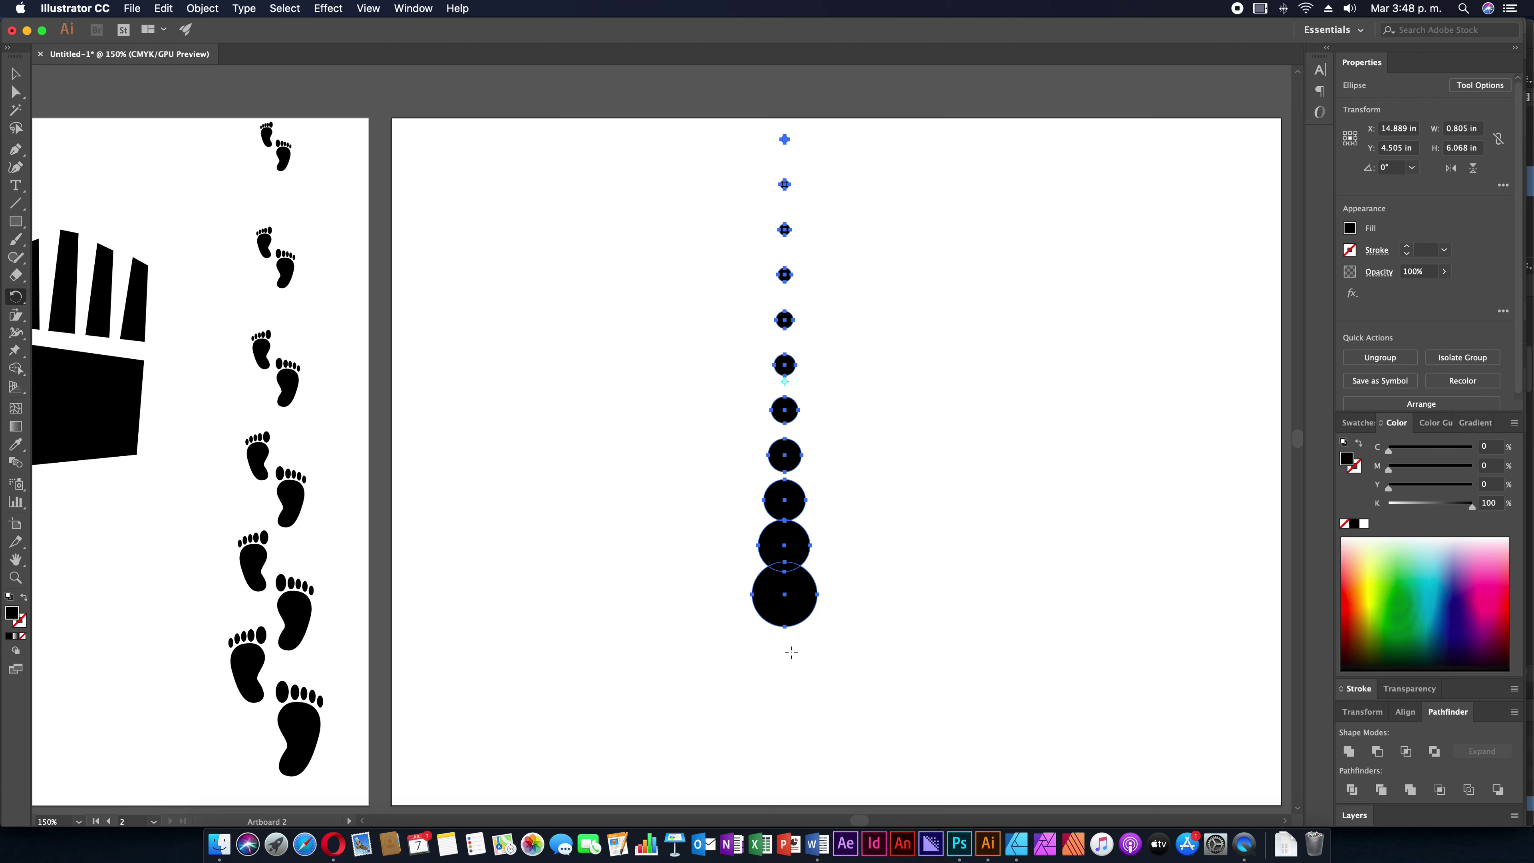
click(784, 650)
scroll(818, 454, down, 3)
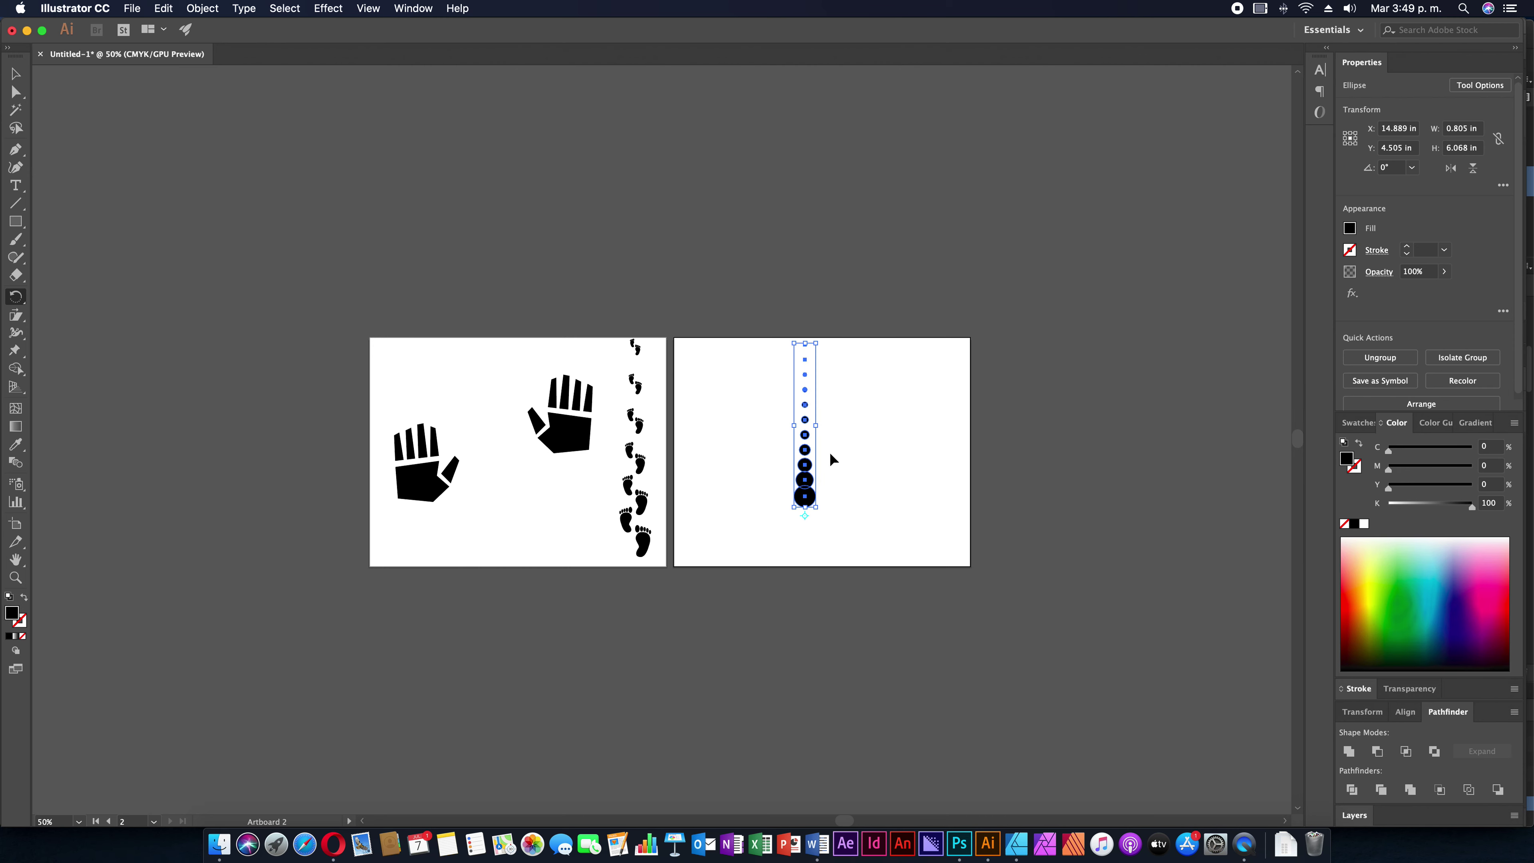
scroll(829, 452, up, 2)
scroll(829, 452, up, 2)
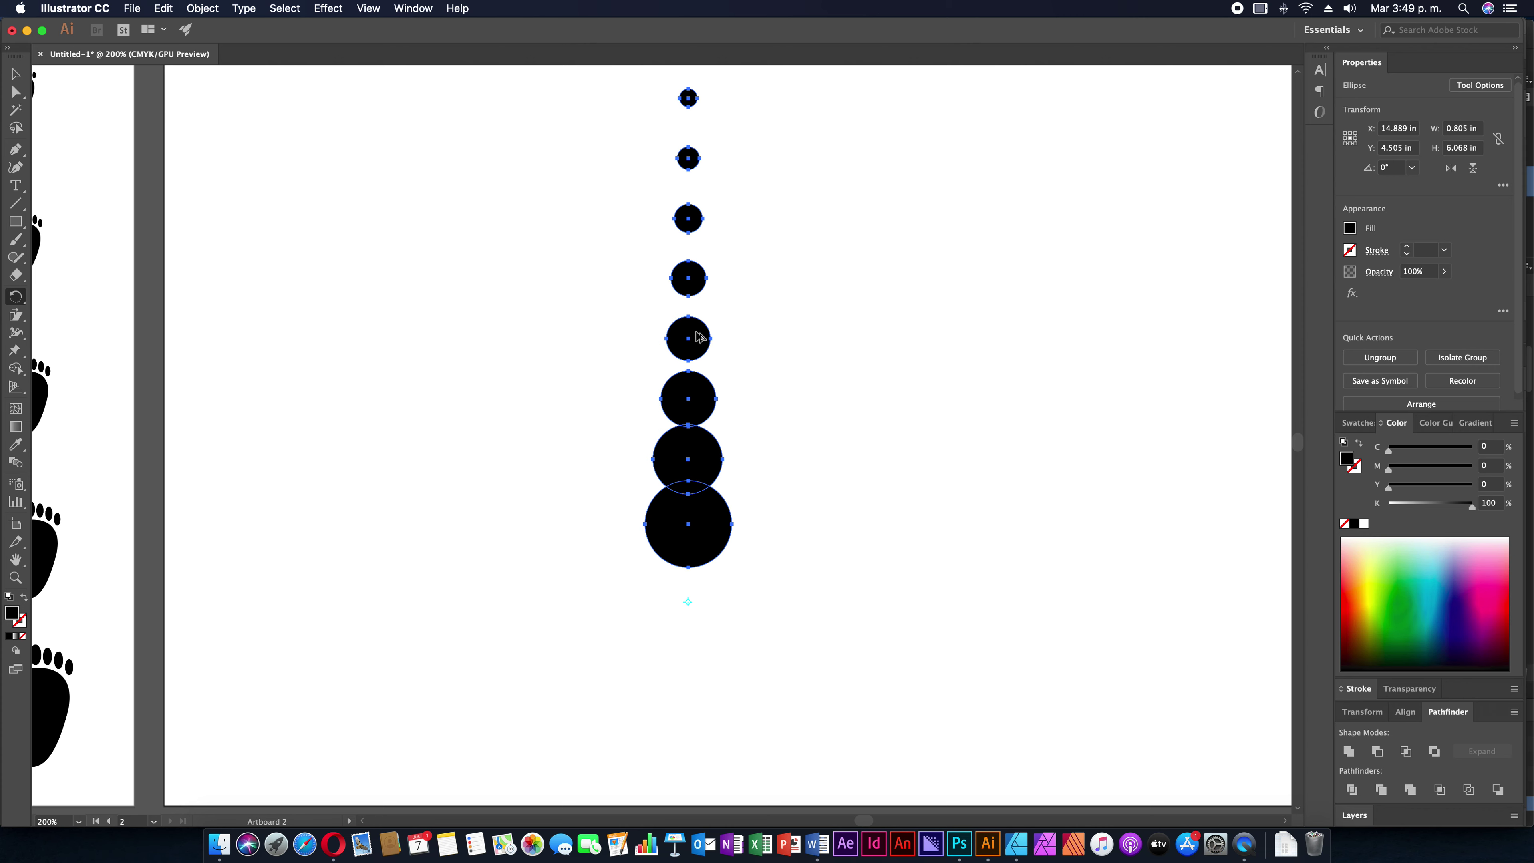
mouse_move(699, 336)
mouse_down()
mouse_move(754, 342)
mouse_move(740, 337)
mouse_up()
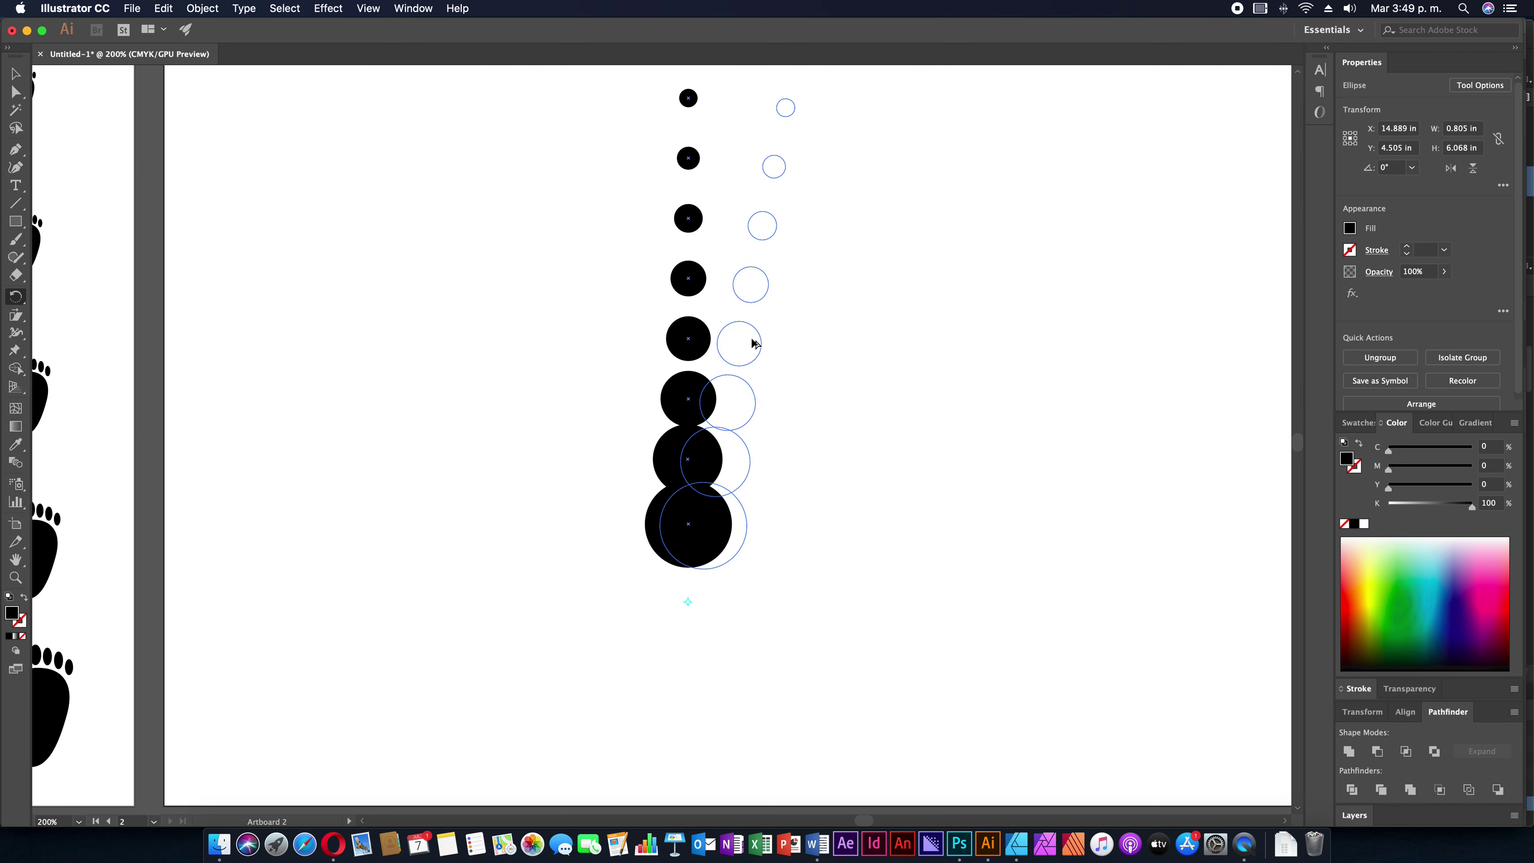
Place a slightly rotated copy of the dot column and repeat it into a near-vertical fan
drag(740, 337, 751, 341)
drag(753, 341, 753, 341)
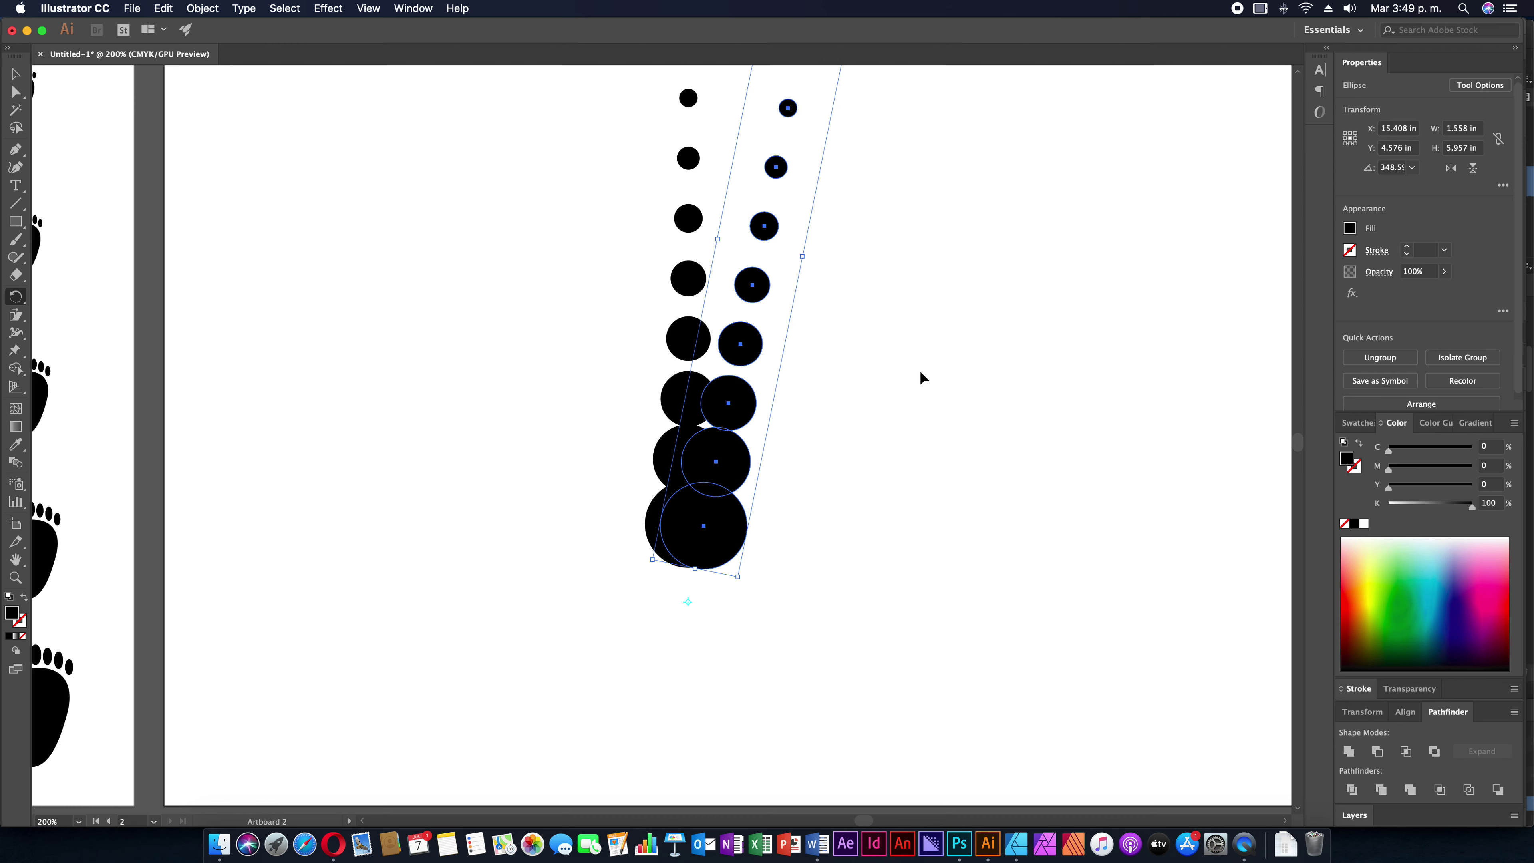
key(super+d)
key(super+d)
key(super+d)
key(super+d)
key(super+d)
key(super+d)
key(super+d)
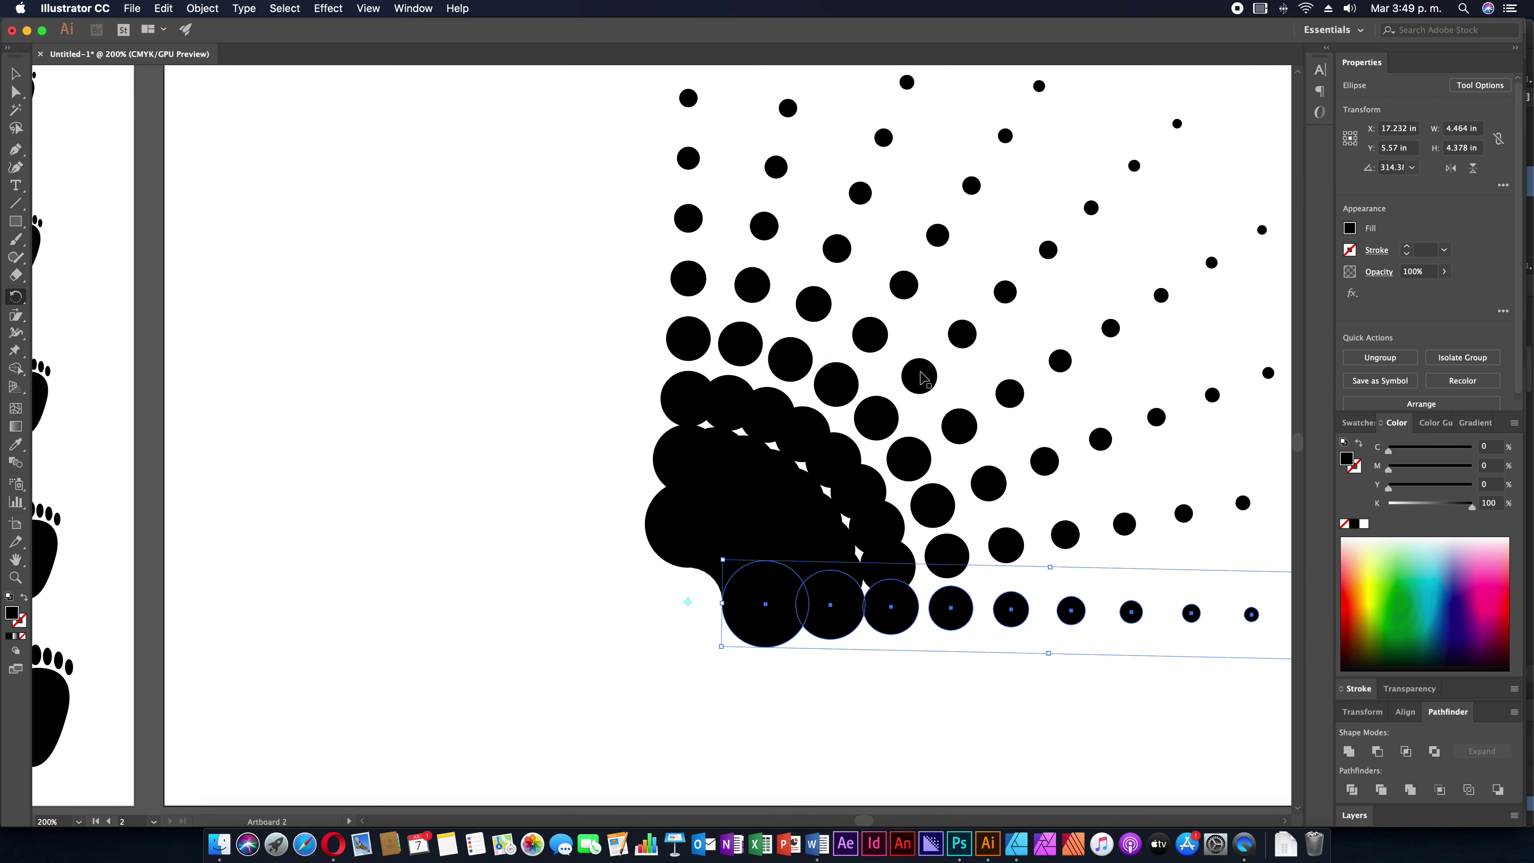
key(super+d)
key(super+d)
key(super+d)
key(super+d)
key(super+d)
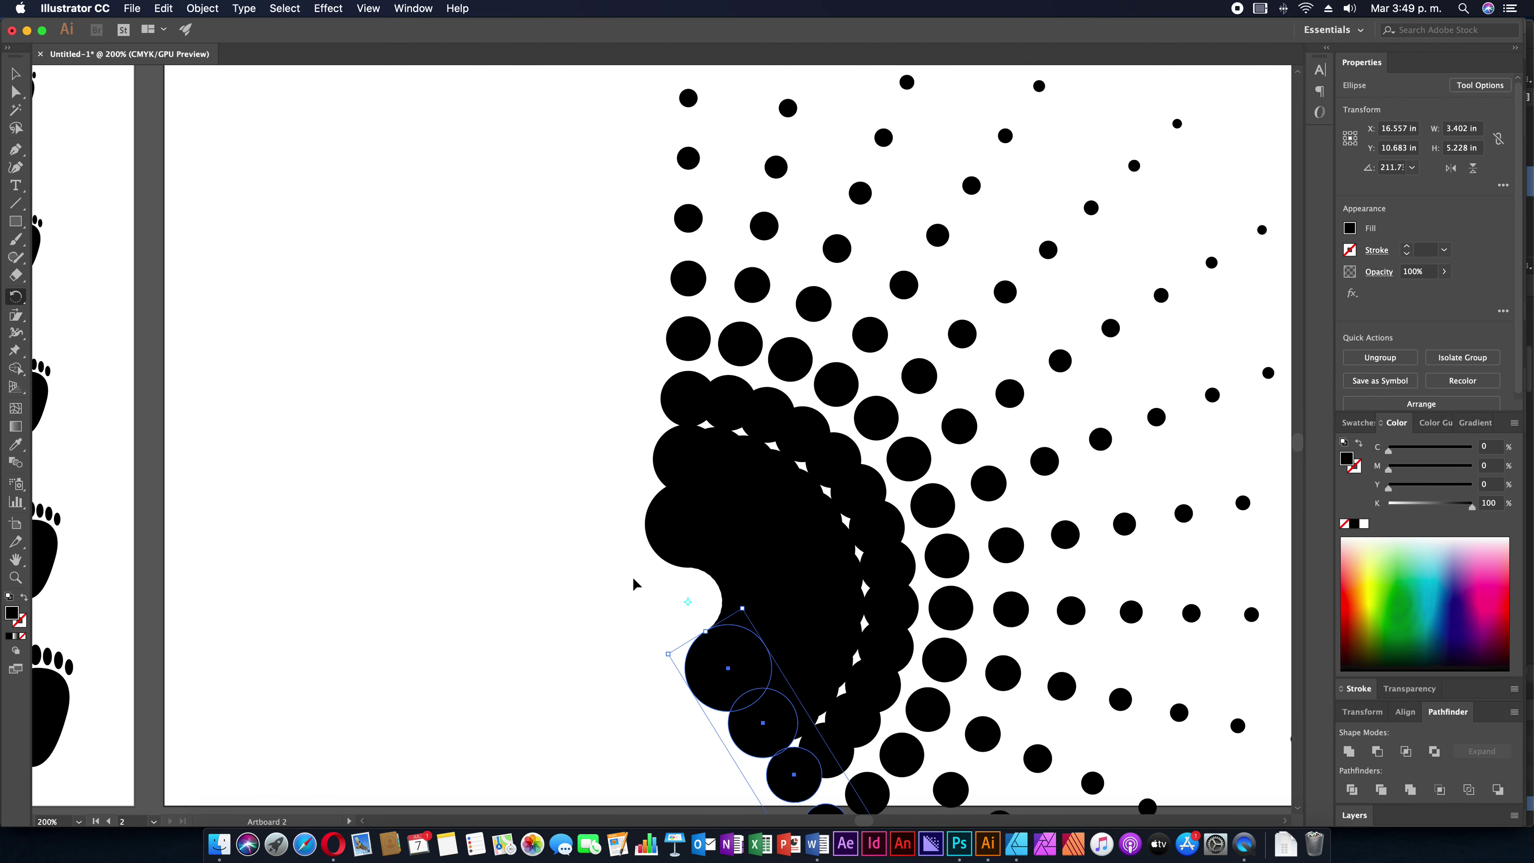
key(super+d)
key(super+d)
key(super+d)
key(super+d)
key(super+d)
key(super+d)
key(super+d)
key(super+d)
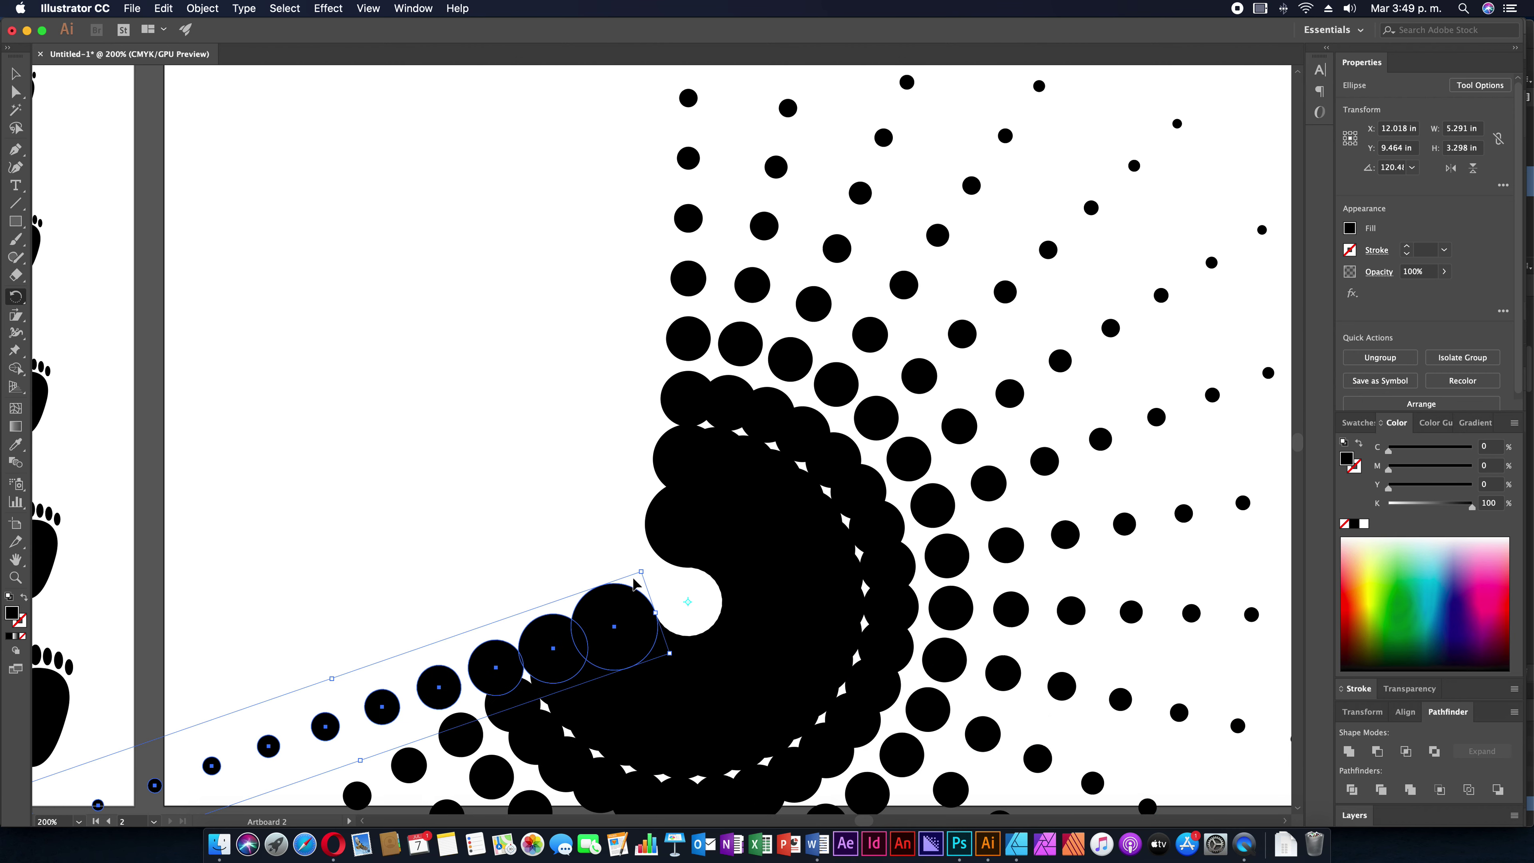
key(super+d)
key(super+d)
key(super+d)
key(super+d)
key(super+d)
key(super+d)
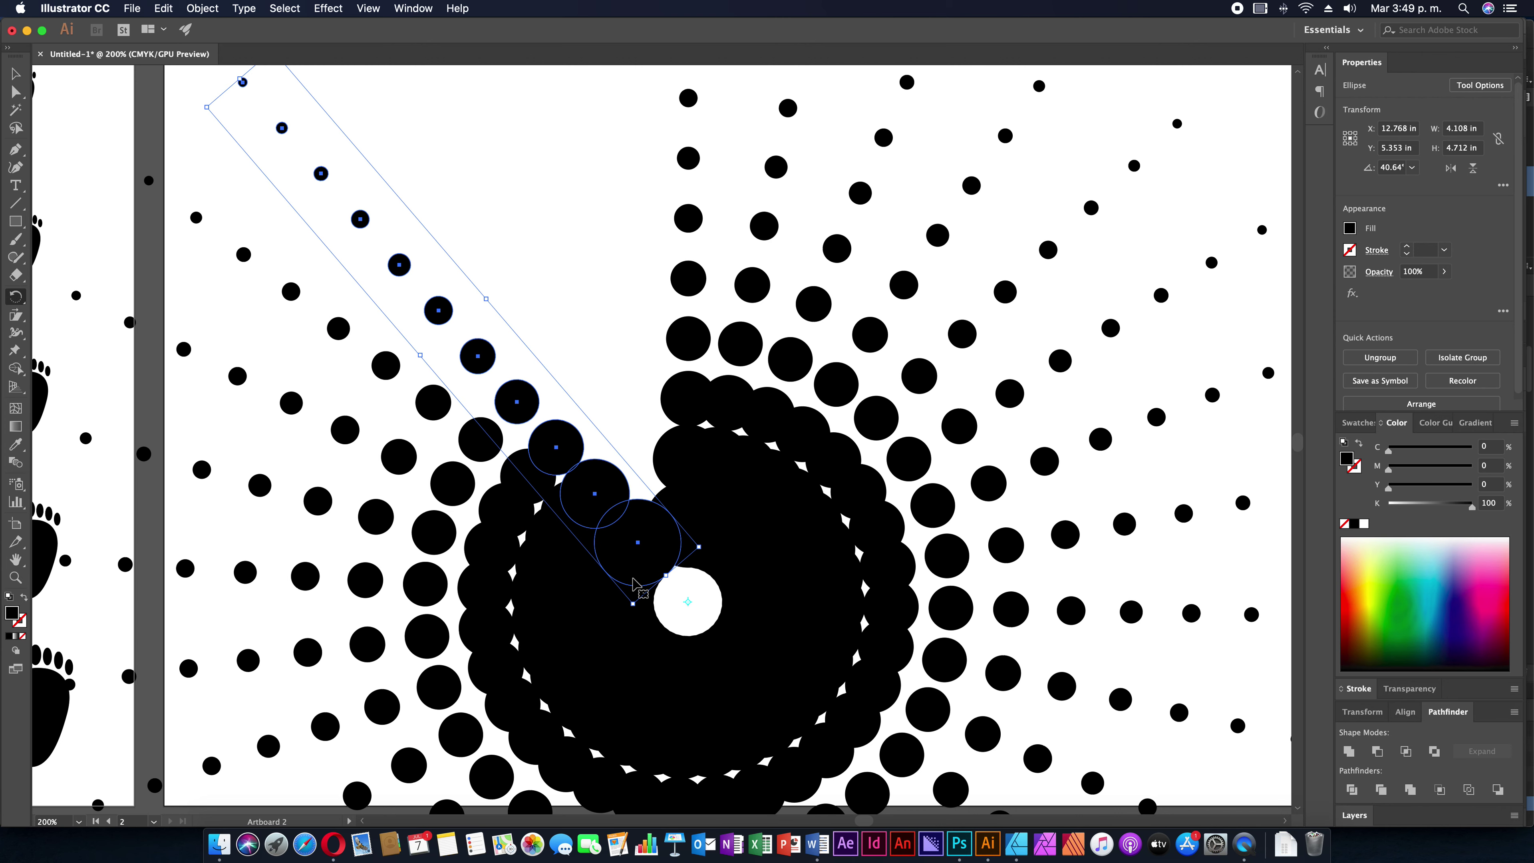
key(super+d)
key(super+d)
key(super+d)
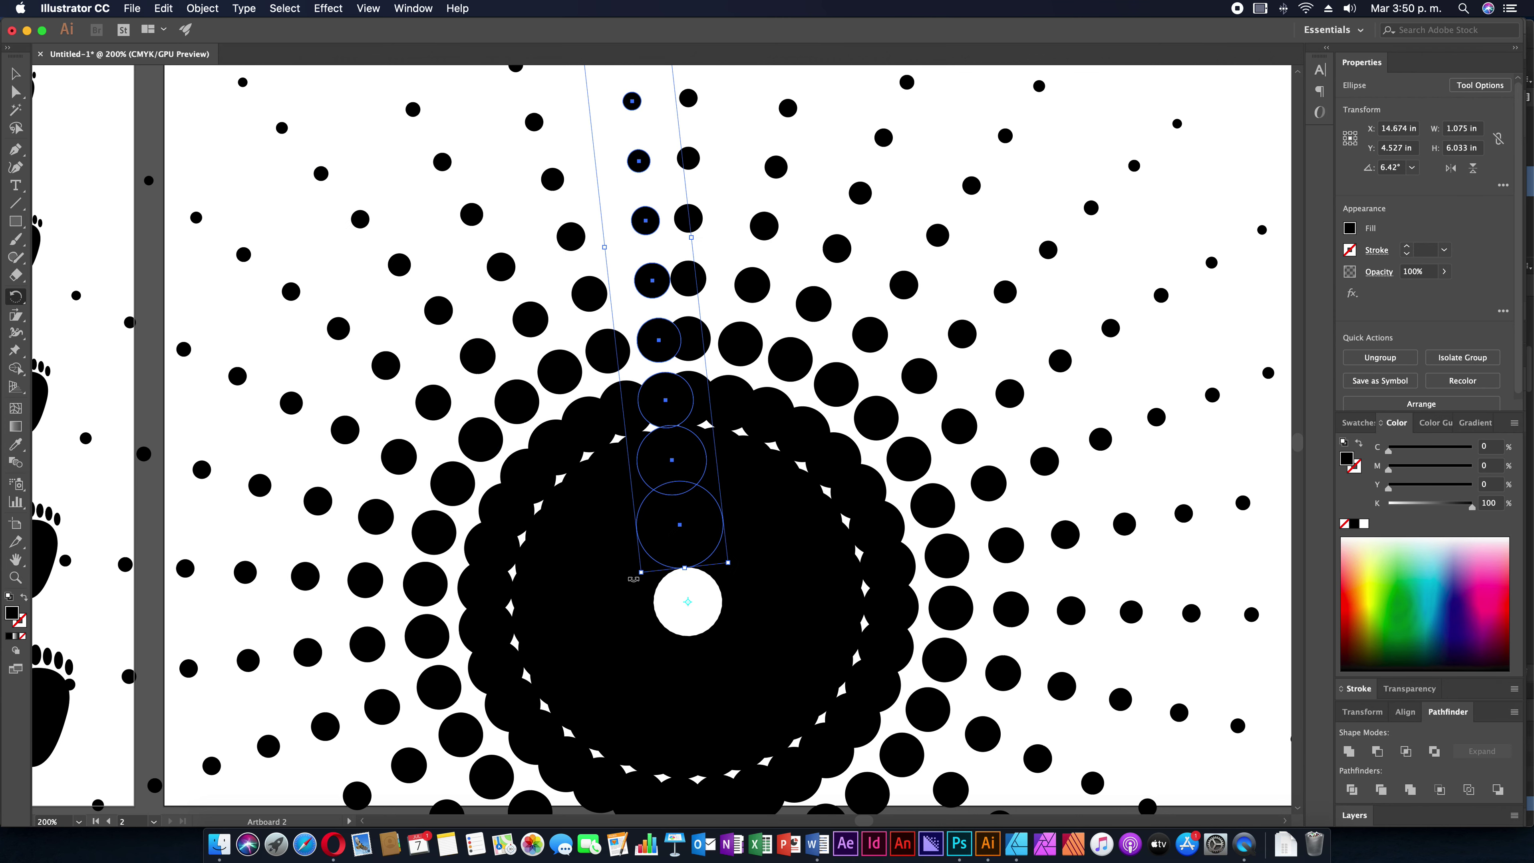
key(super+d)
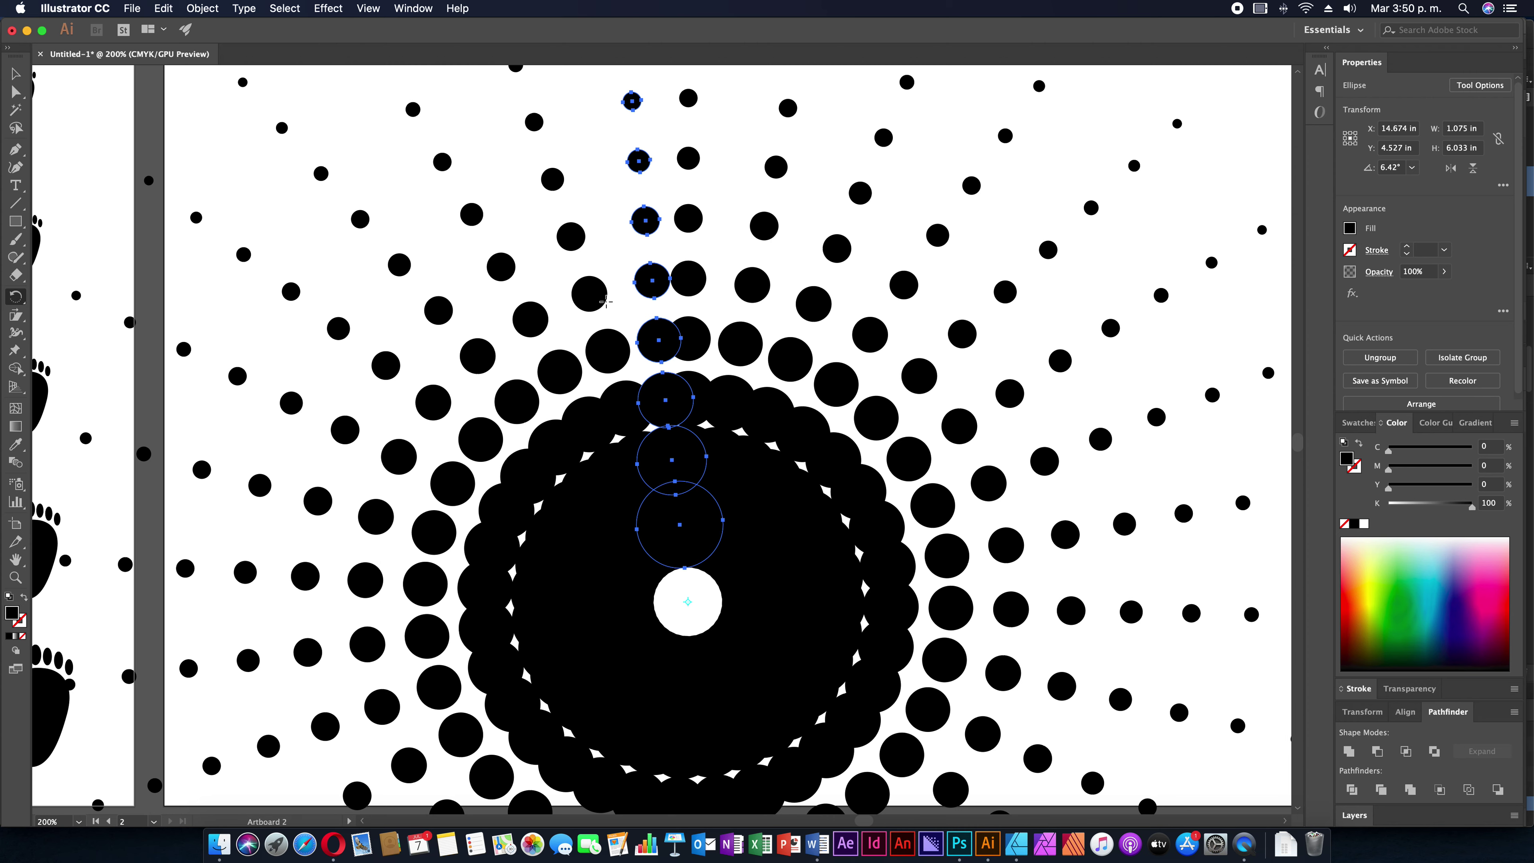
Swing the dot column around and return it upright at 0°, leaving only the original
key(super)
drag(691, 290, 538, 694)
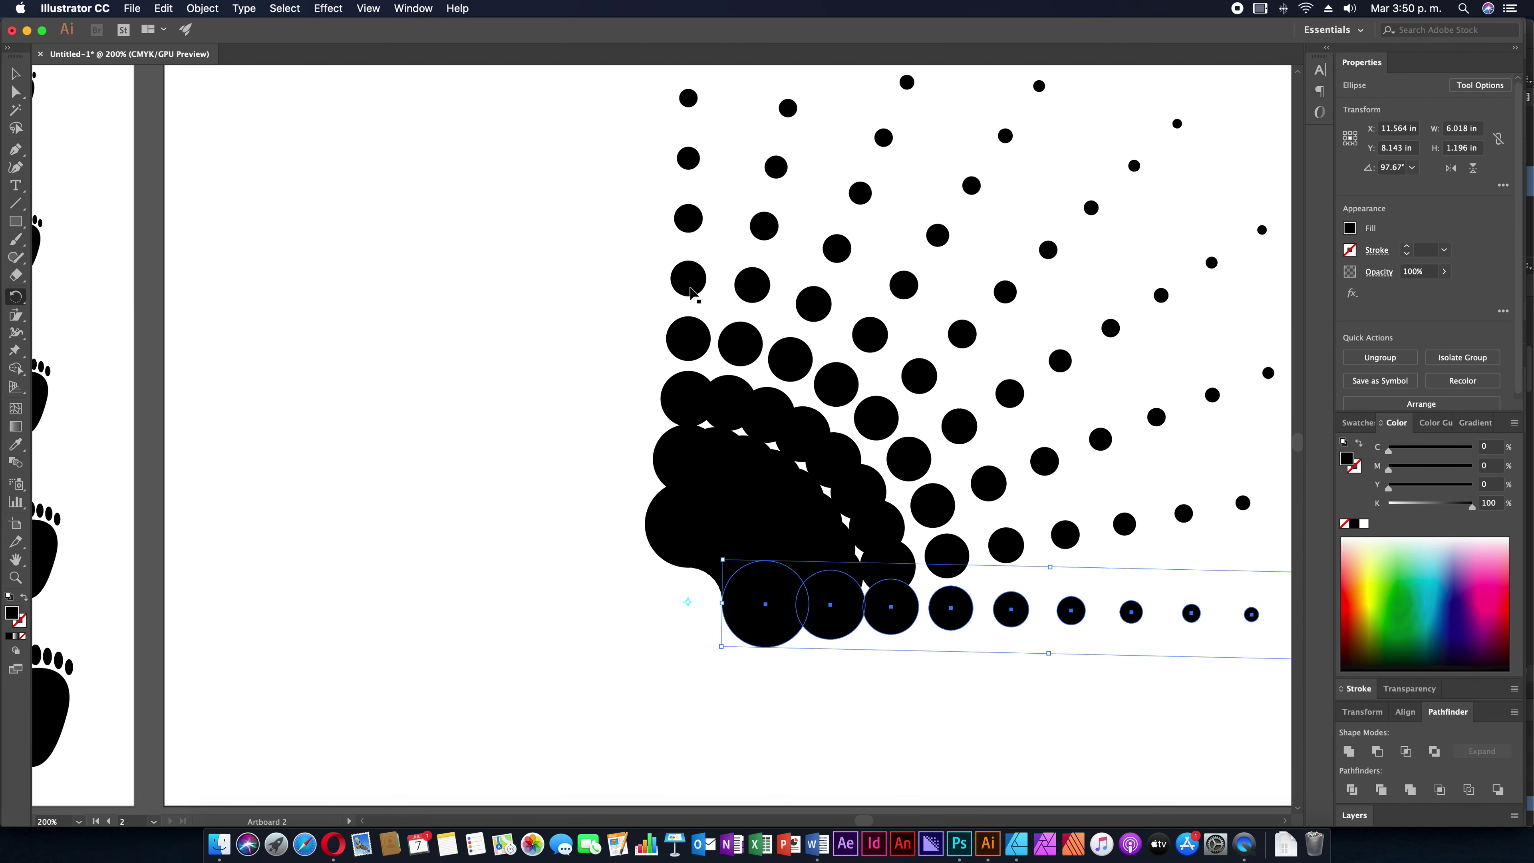
drag(539, 695, 888, 308)
drag(692, 294, 702, 290)
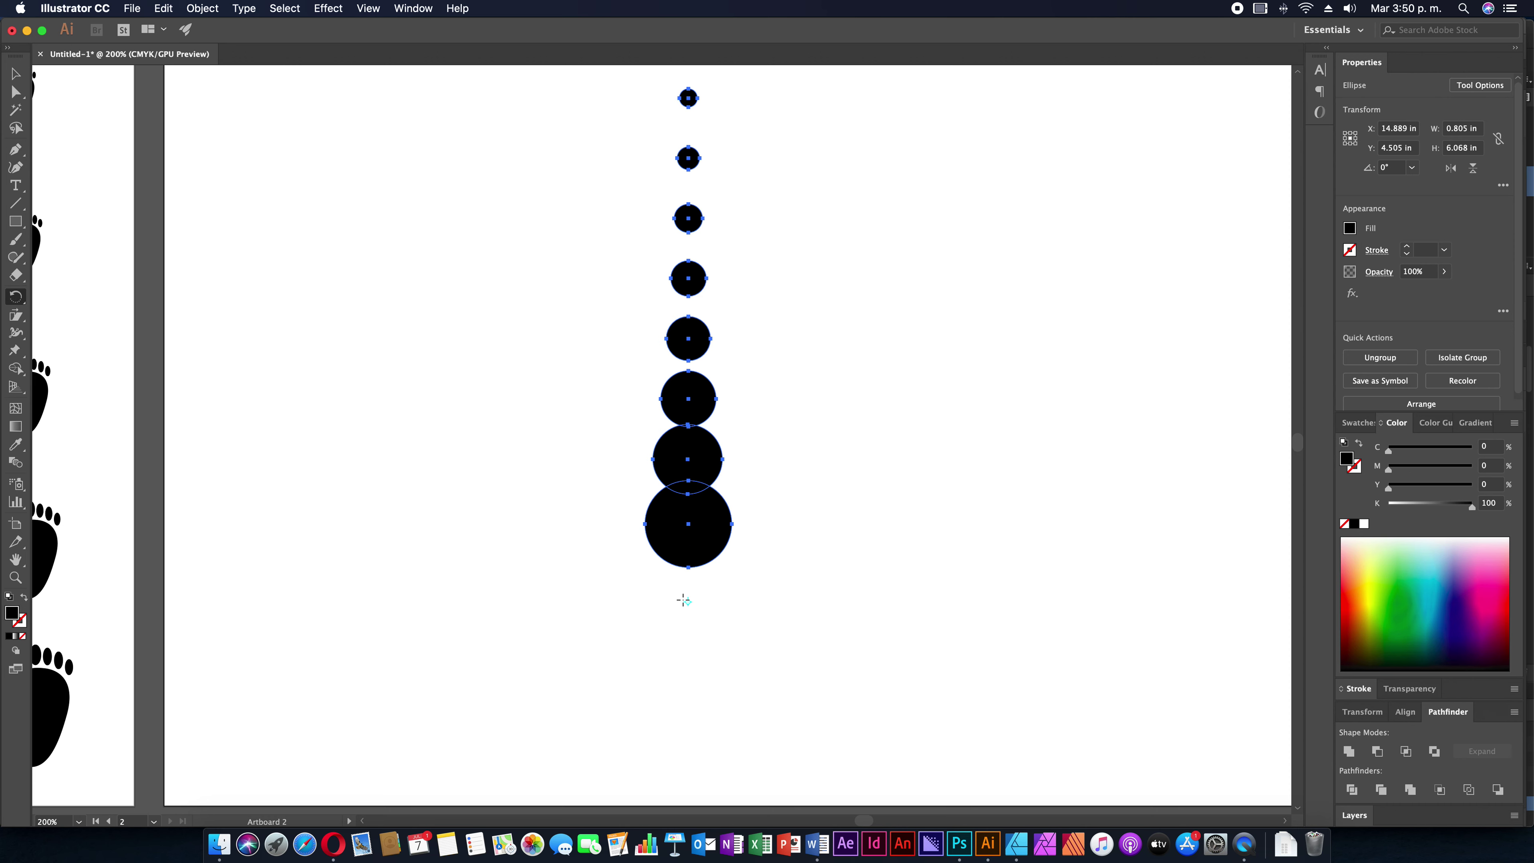
Lower the pivot slightly below the column and make a 15° rotated copy via the Rotate dialog
drag(687, 601, 687, 614)
alt+click(685, 621)
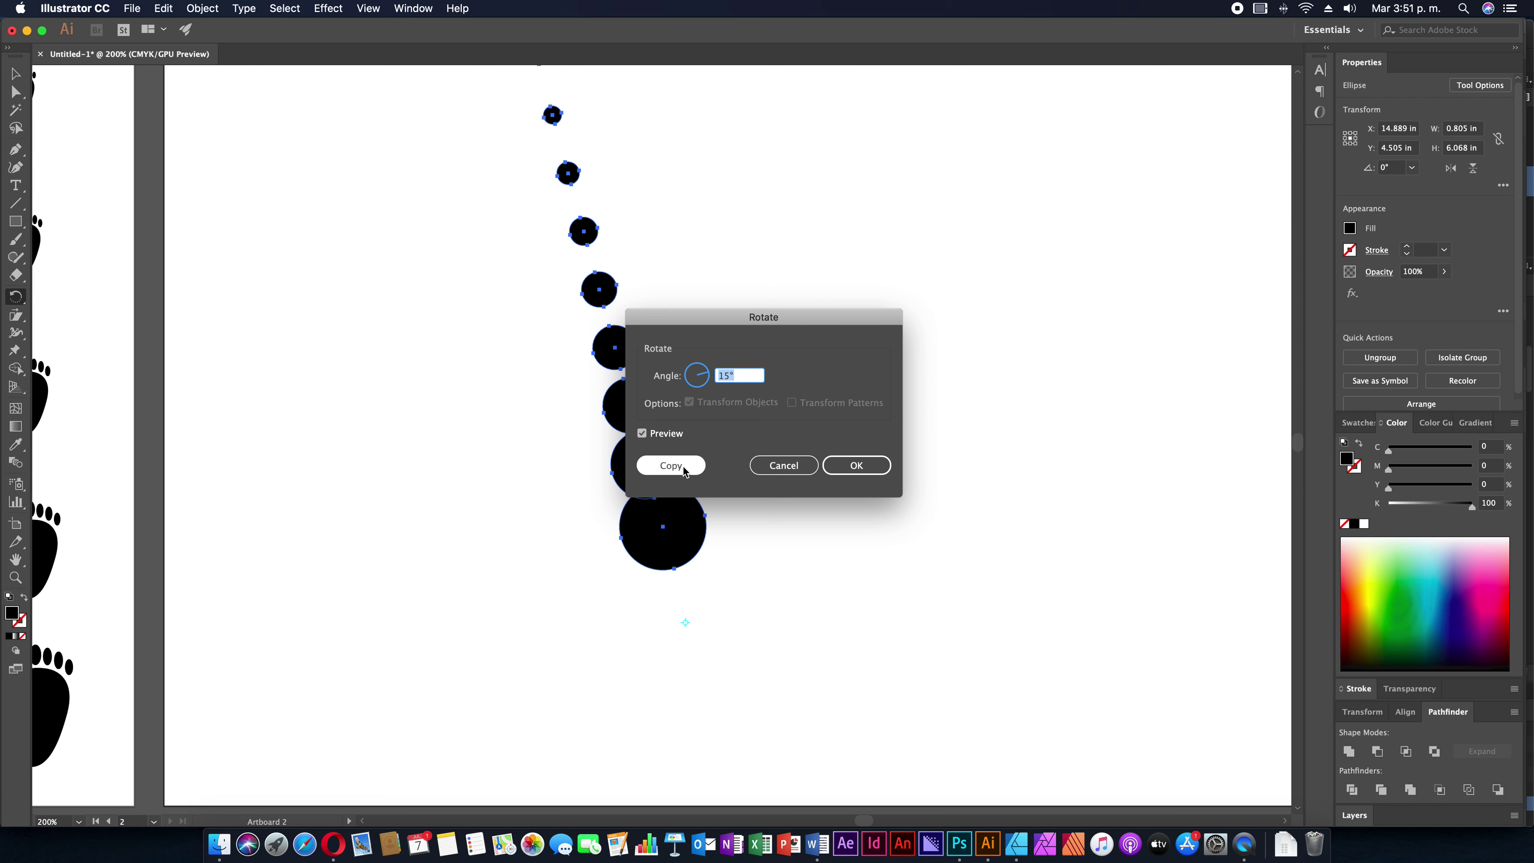
click(670, 465)
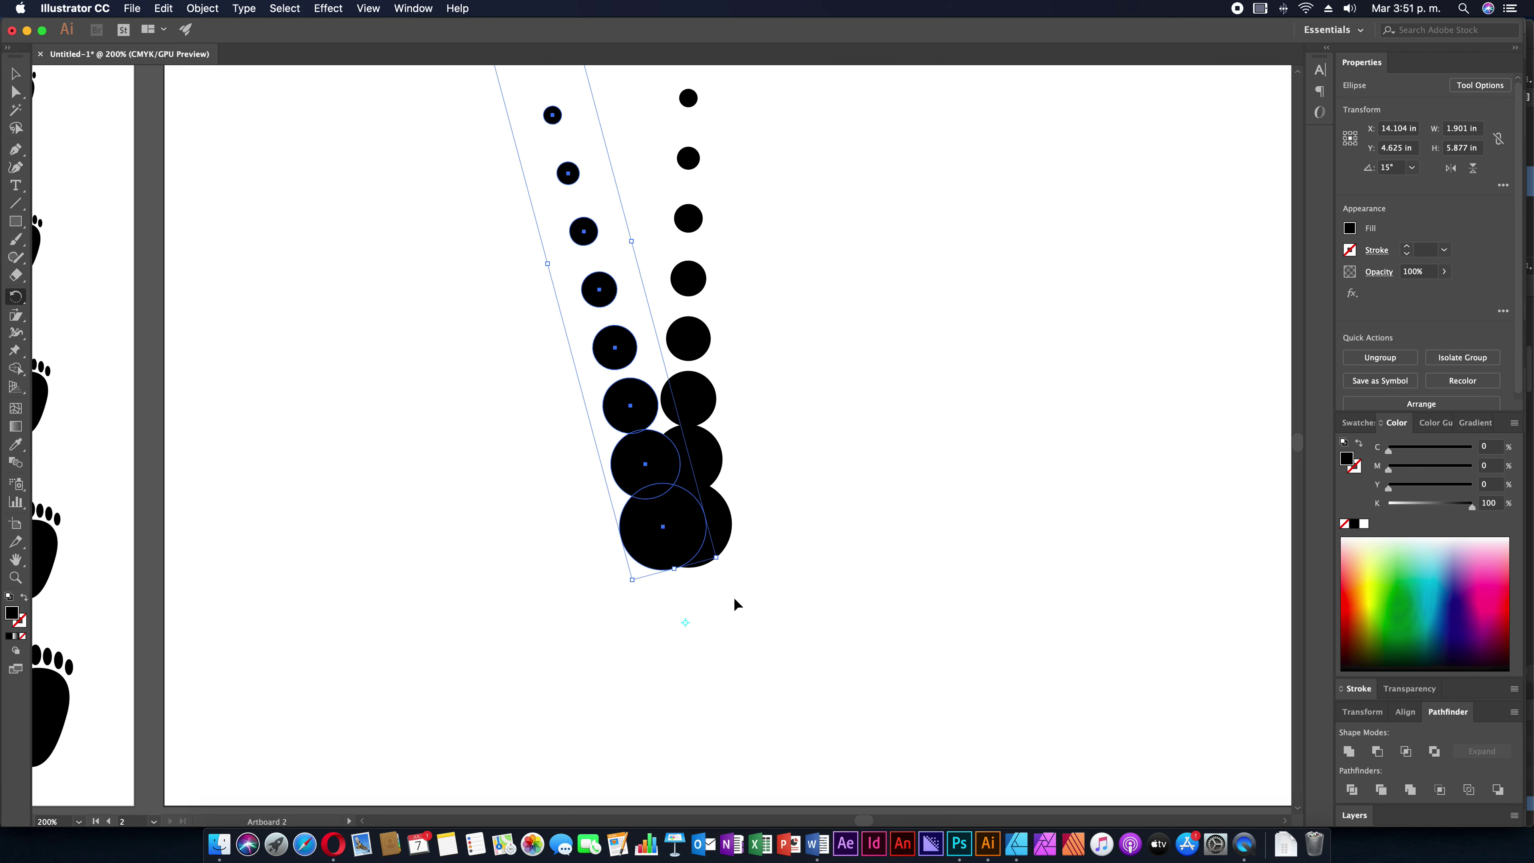
Repeat the 15° rotated copy until the dot columns ring the white centre
key(super+d)
key(super+d)
key(super+d)
key(super+d)
key(super+d)
key(super+d)
key(super+d)
key(super+d)
key(super+d)
key(super+d)
key(super+d)
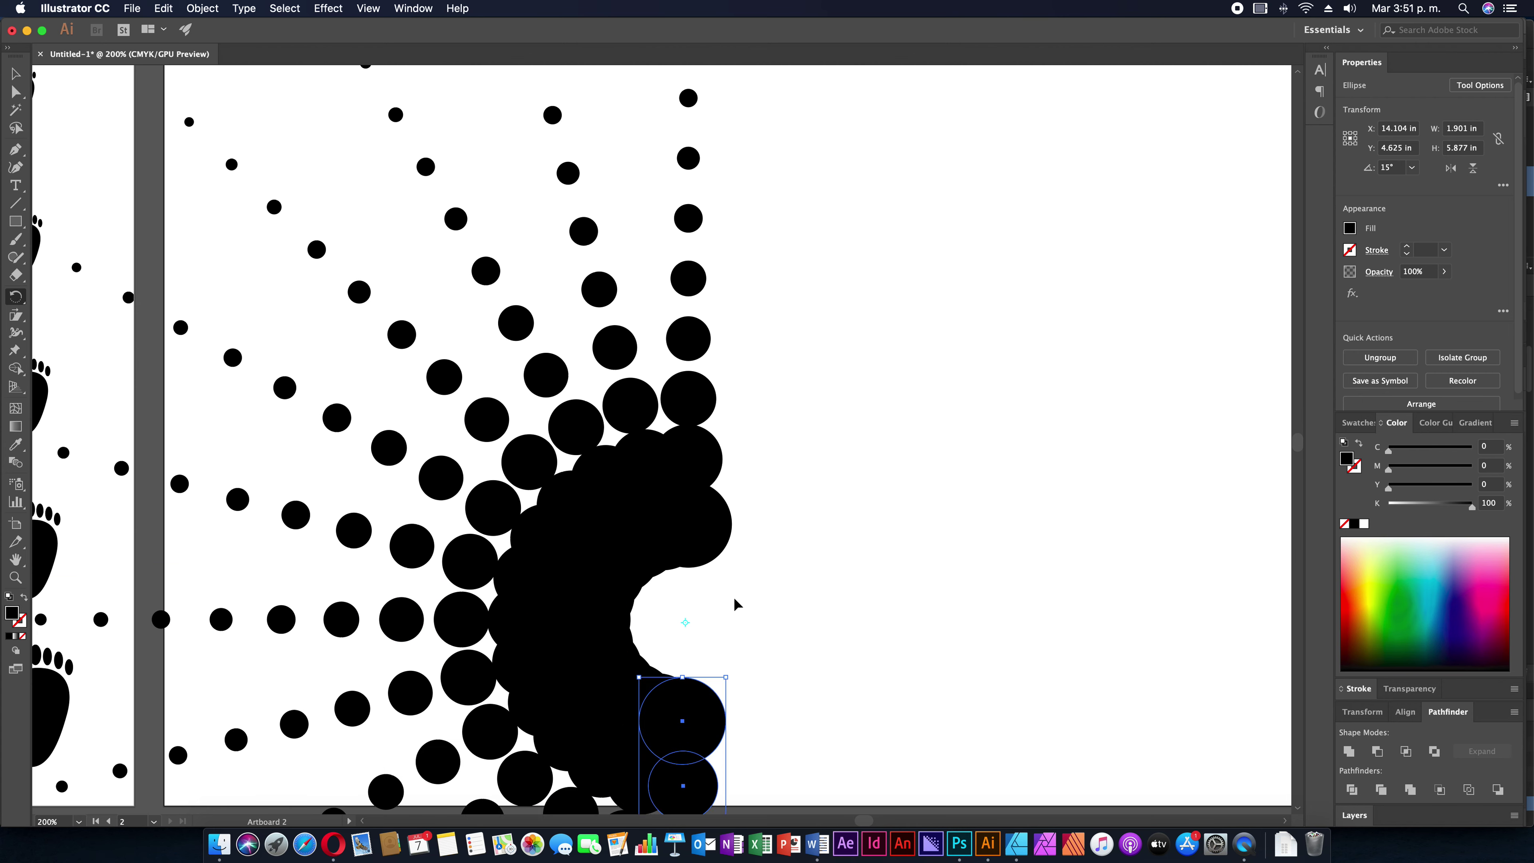
key(super+d)
key(super+d)
key(super+d)
key(super+d)
key(super+d)
key(super+d)
key(super+d)
key(super+d)
key(super+d)
key(super+d)
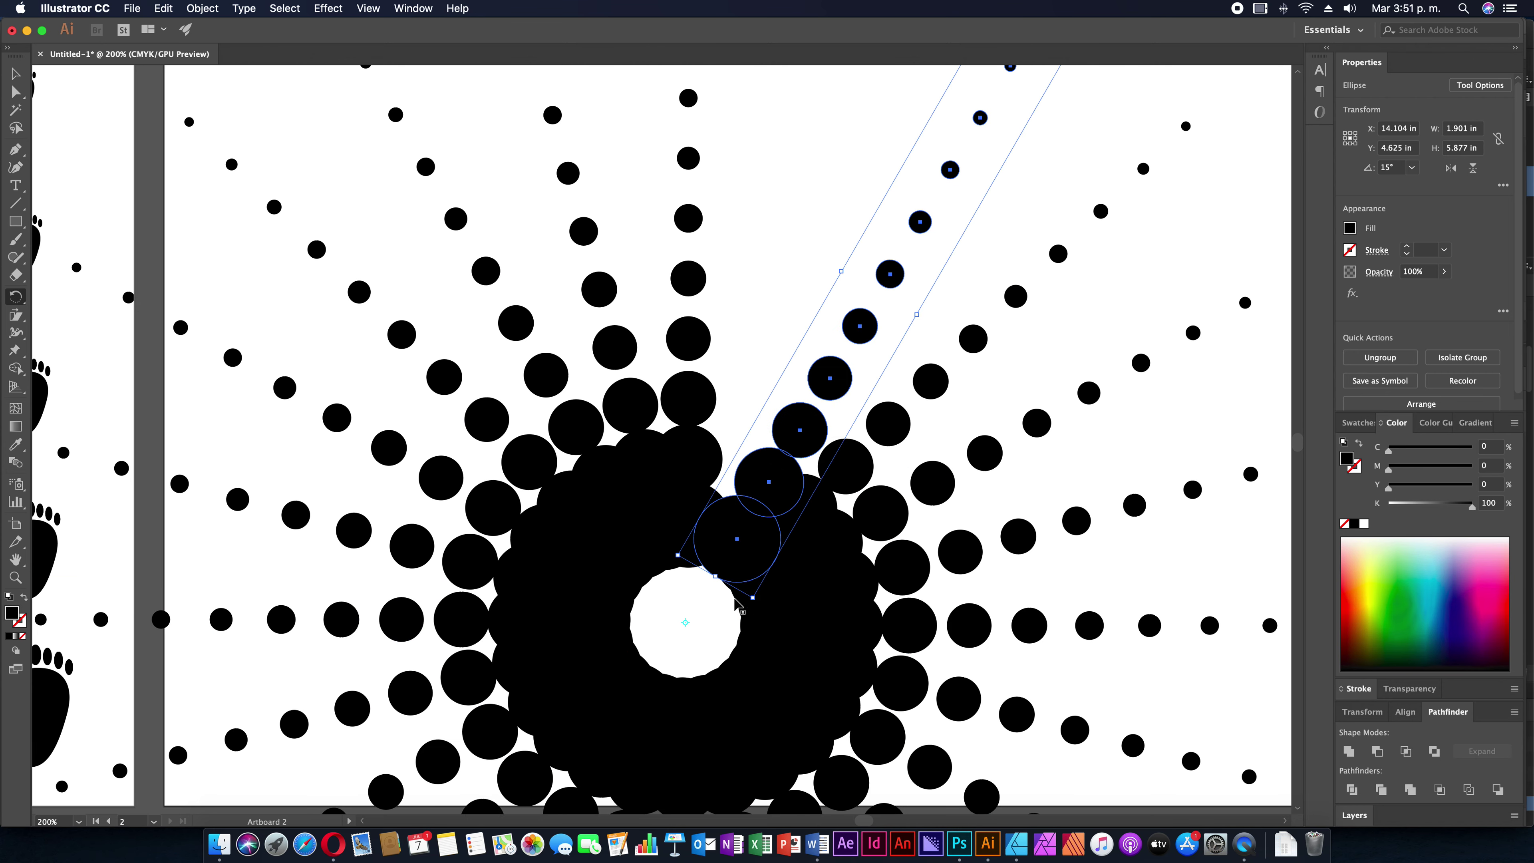
key(super+d)
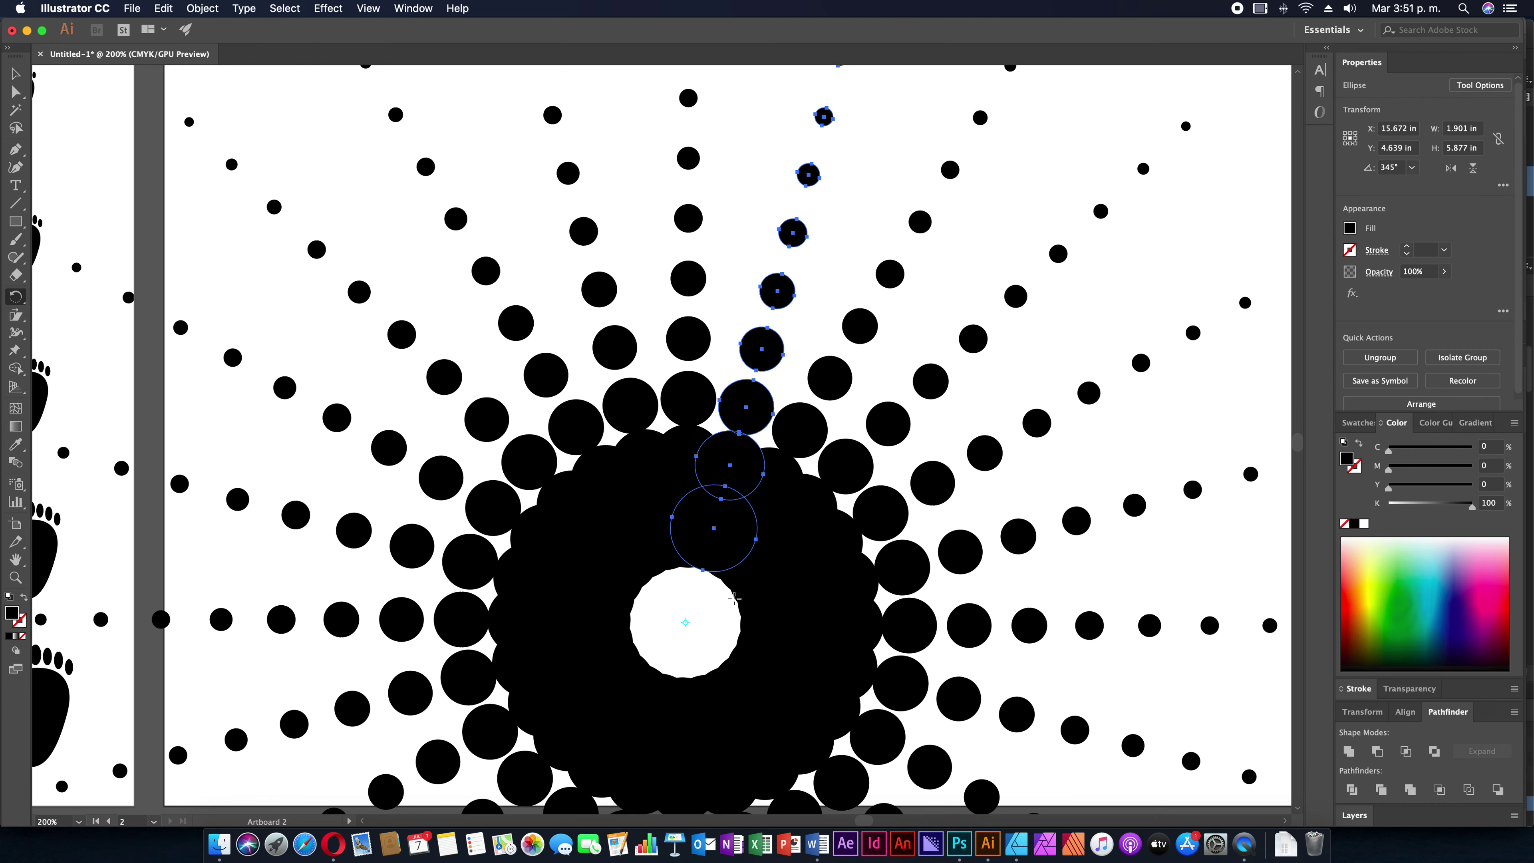
key(v)
key(super+minus)
key(super+minus)
click(910, 330)
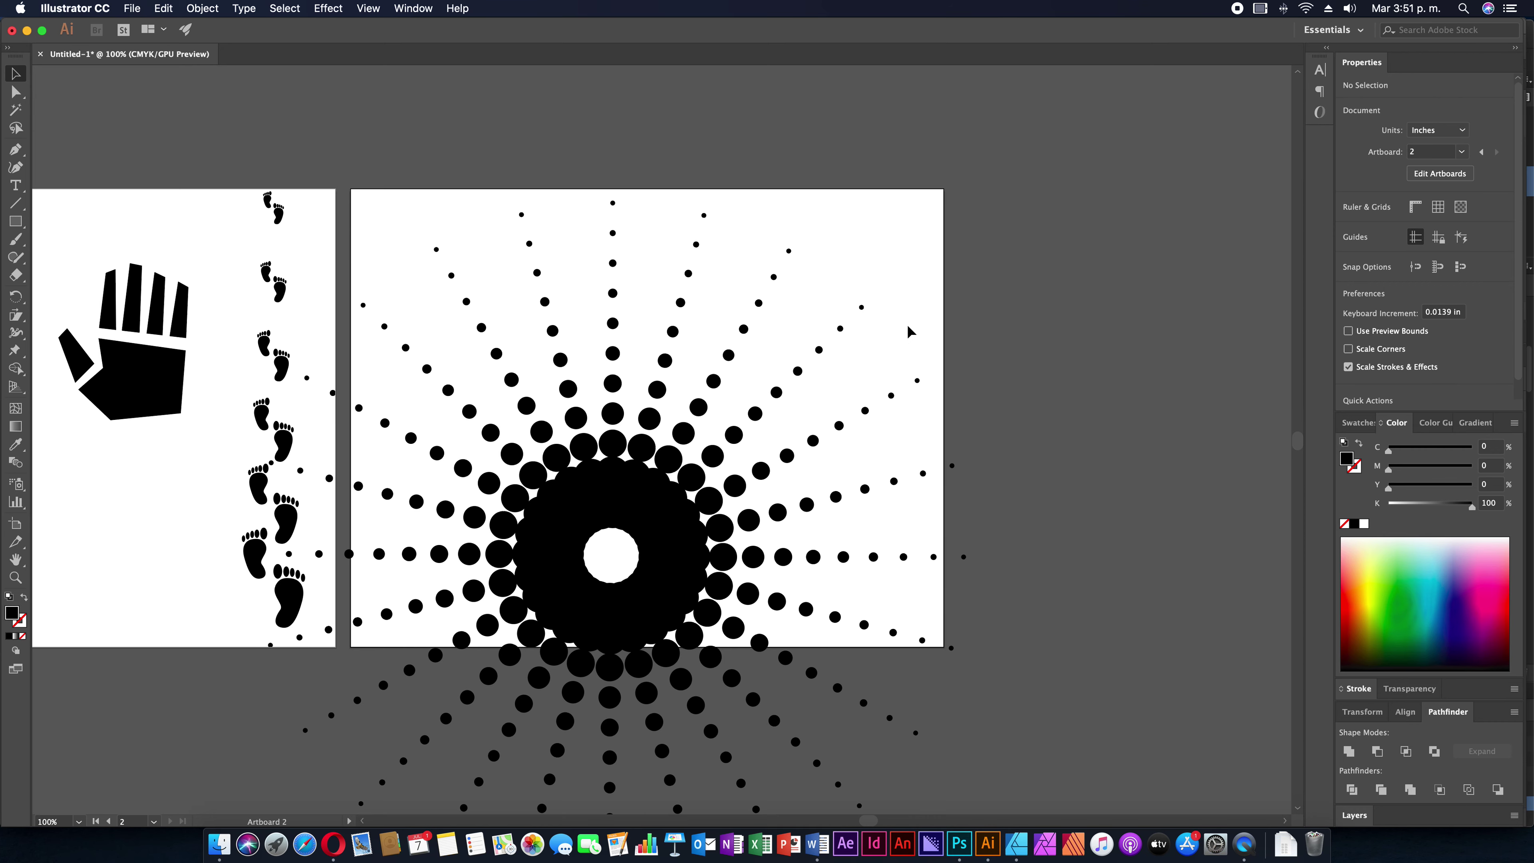
Select the entire dot sunburst and move it up and right, off the second artboard
click(670, 330)
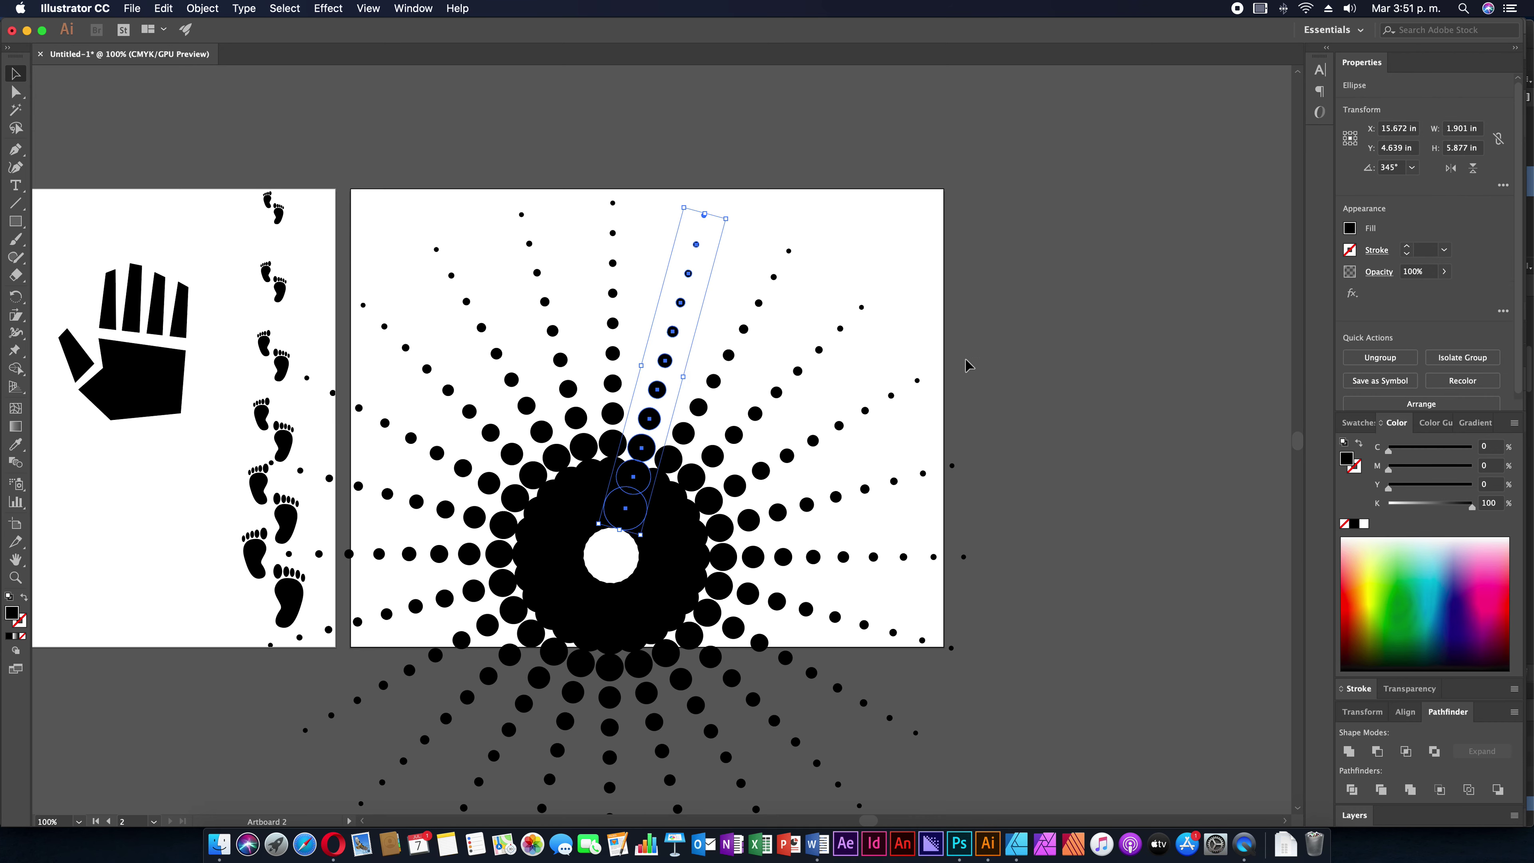
drag(965, 365, 724, 571)
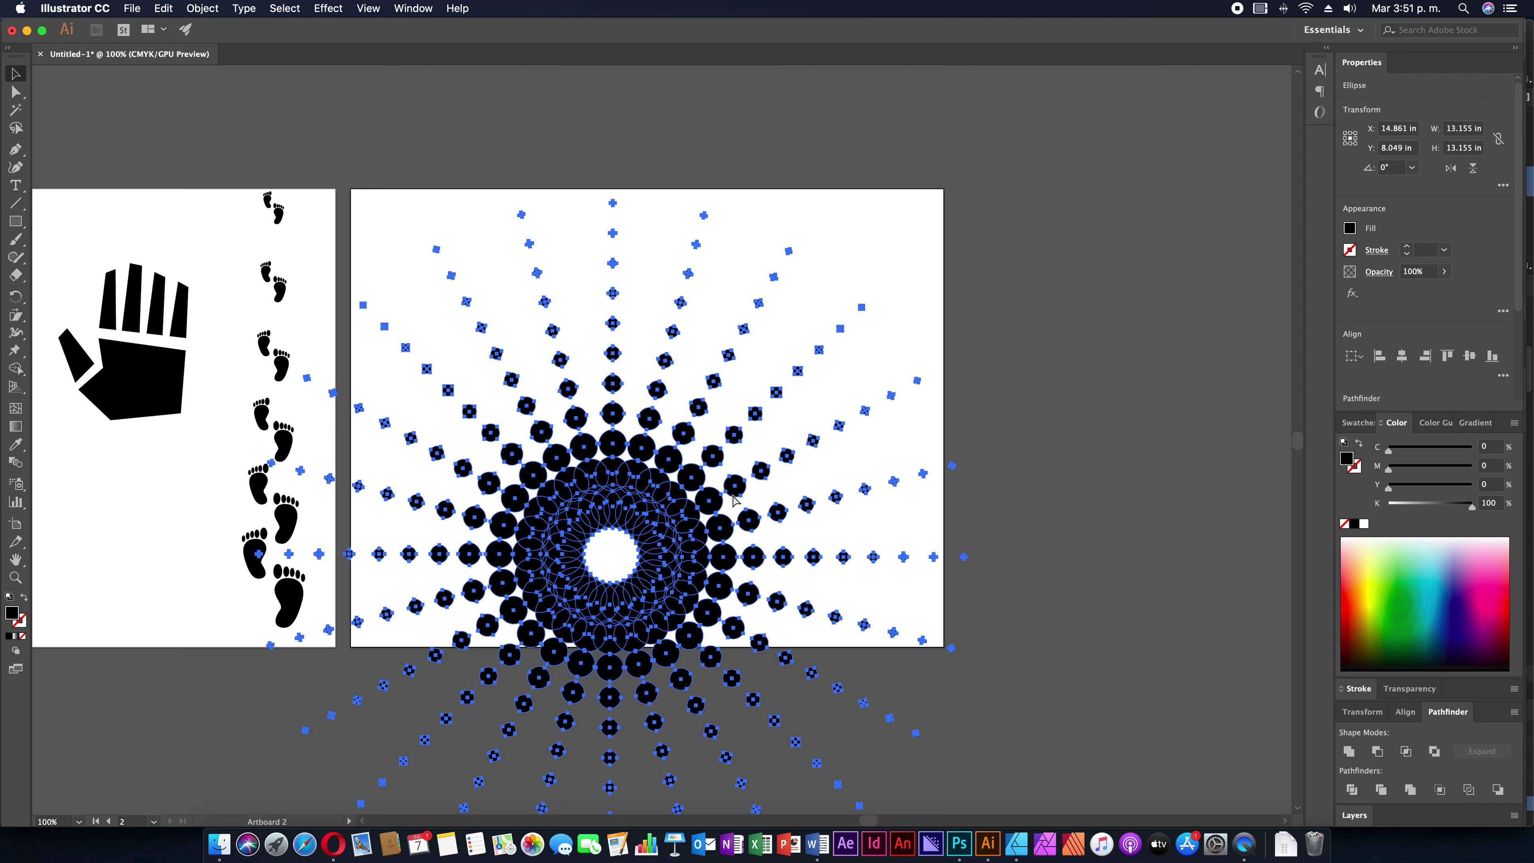
mouse_move(733, 499)
mouse_down()
mouse_move(779, 420)
mouse_move(1075, 405)
mouse_up()
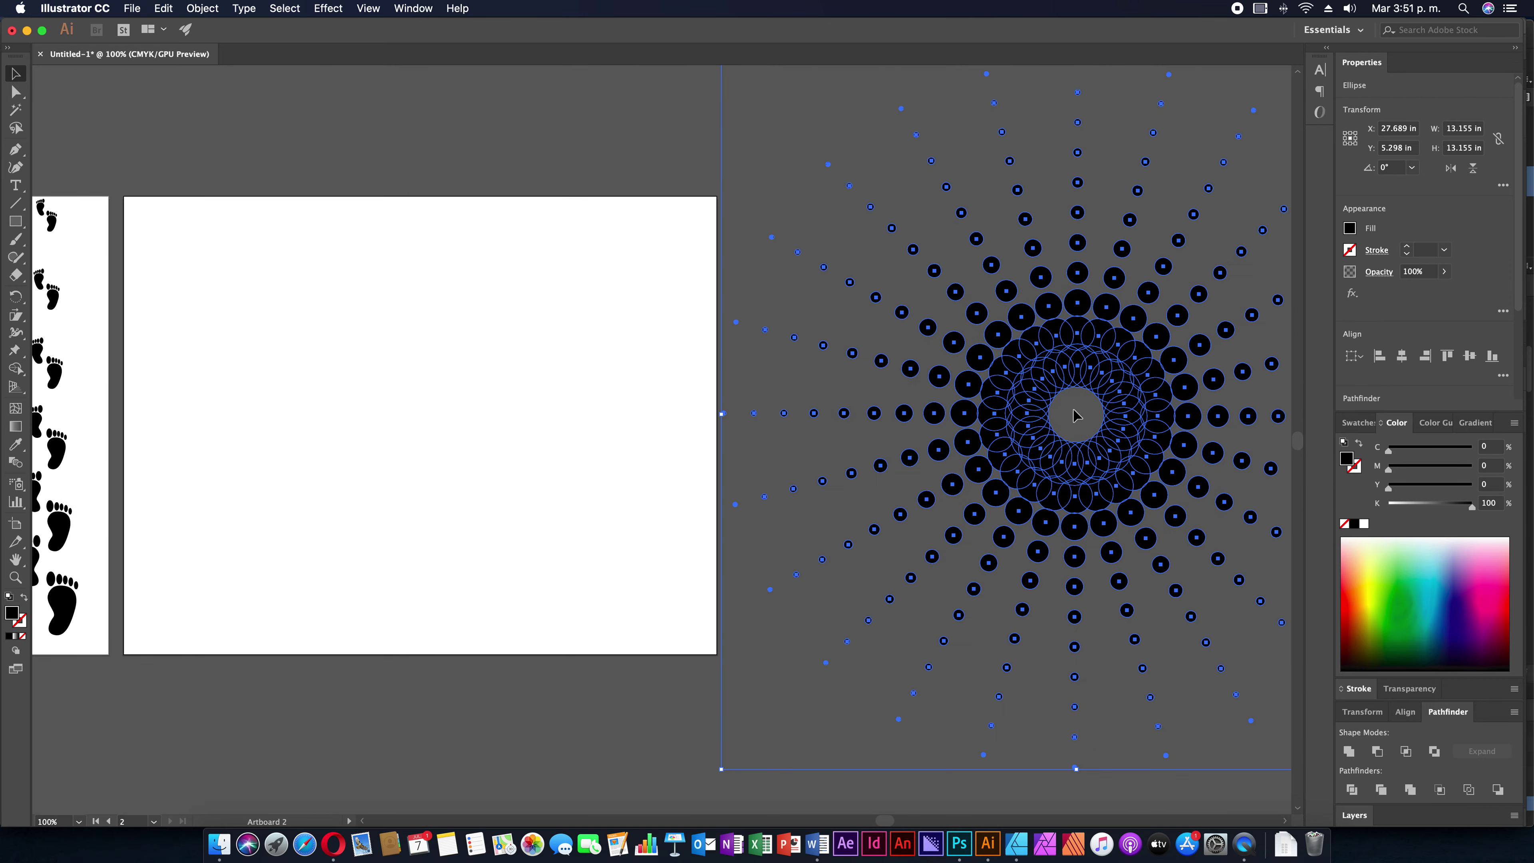
click(585, 371)
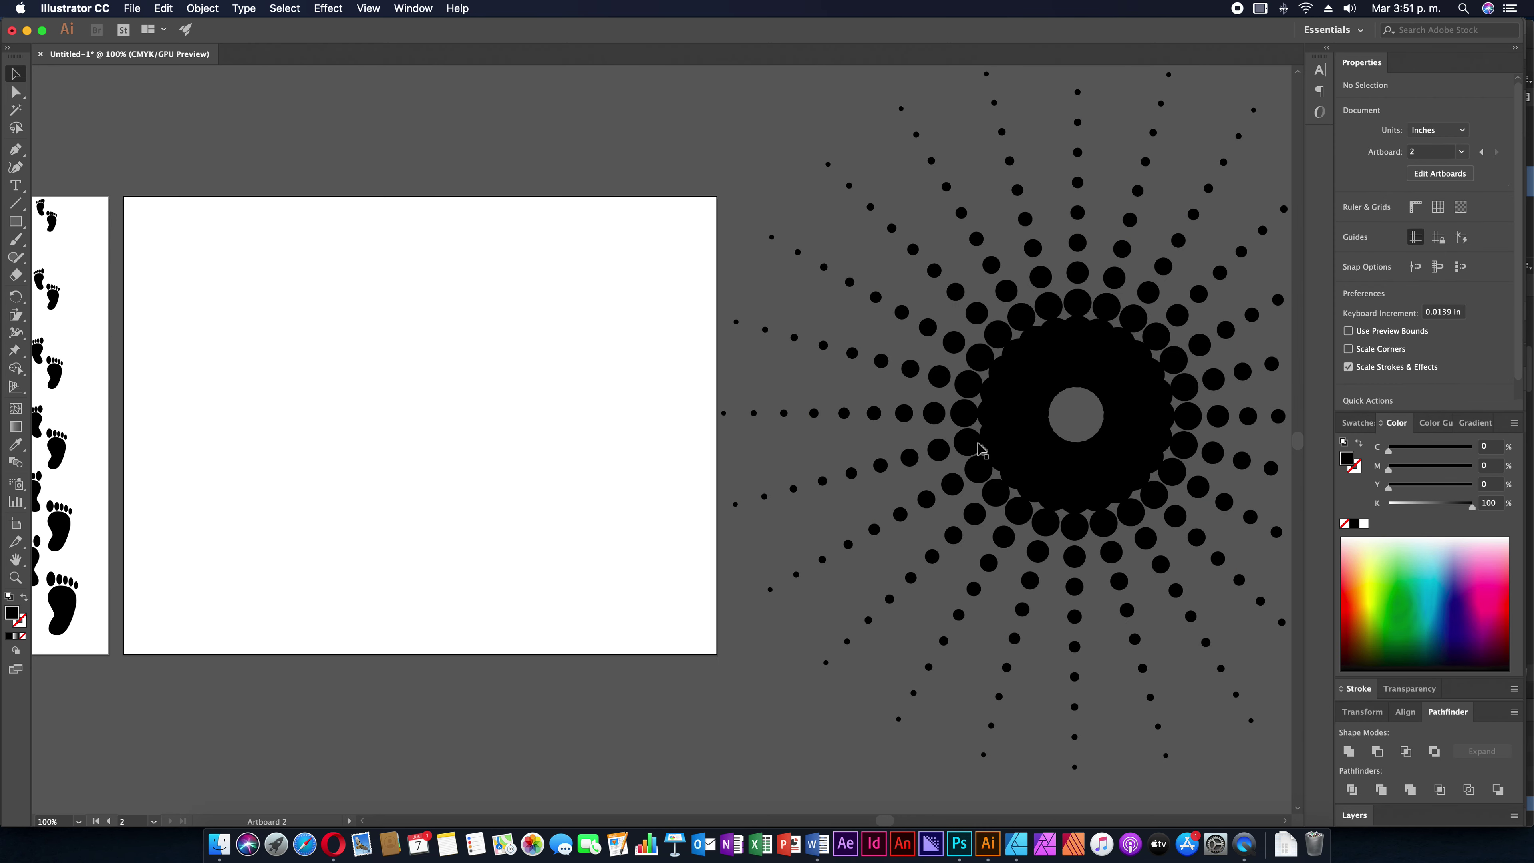
scroll(721, 434, left, 5)
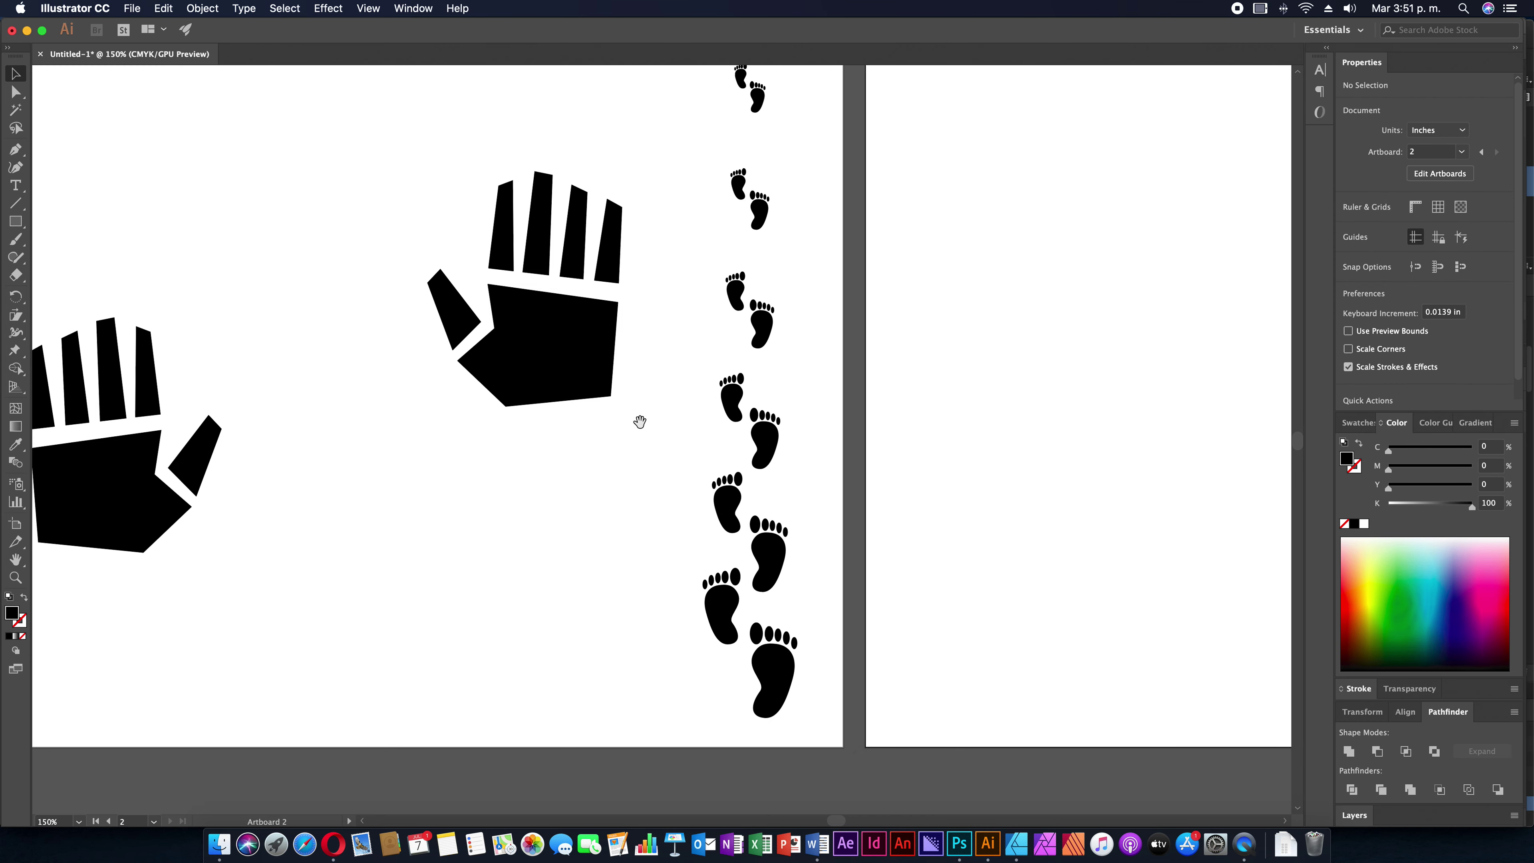
Return to the hands and set the upper hand's pivot below its palm, undoing the trial turn
scroll(637, 422, up, 2)
scroll(637, 423, left, 5)
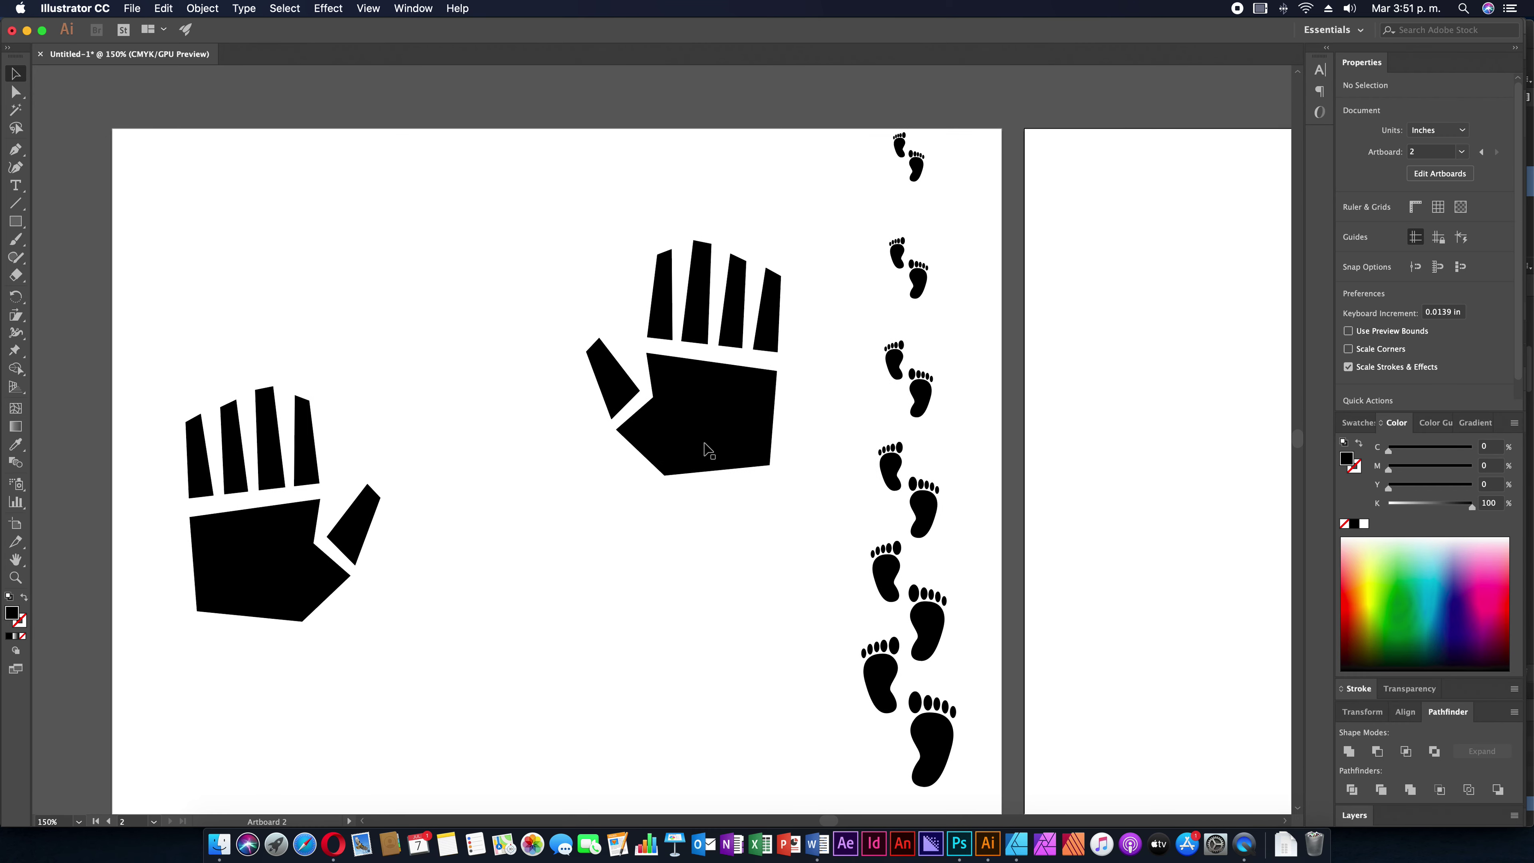
scroll(701, 444, right, 2)
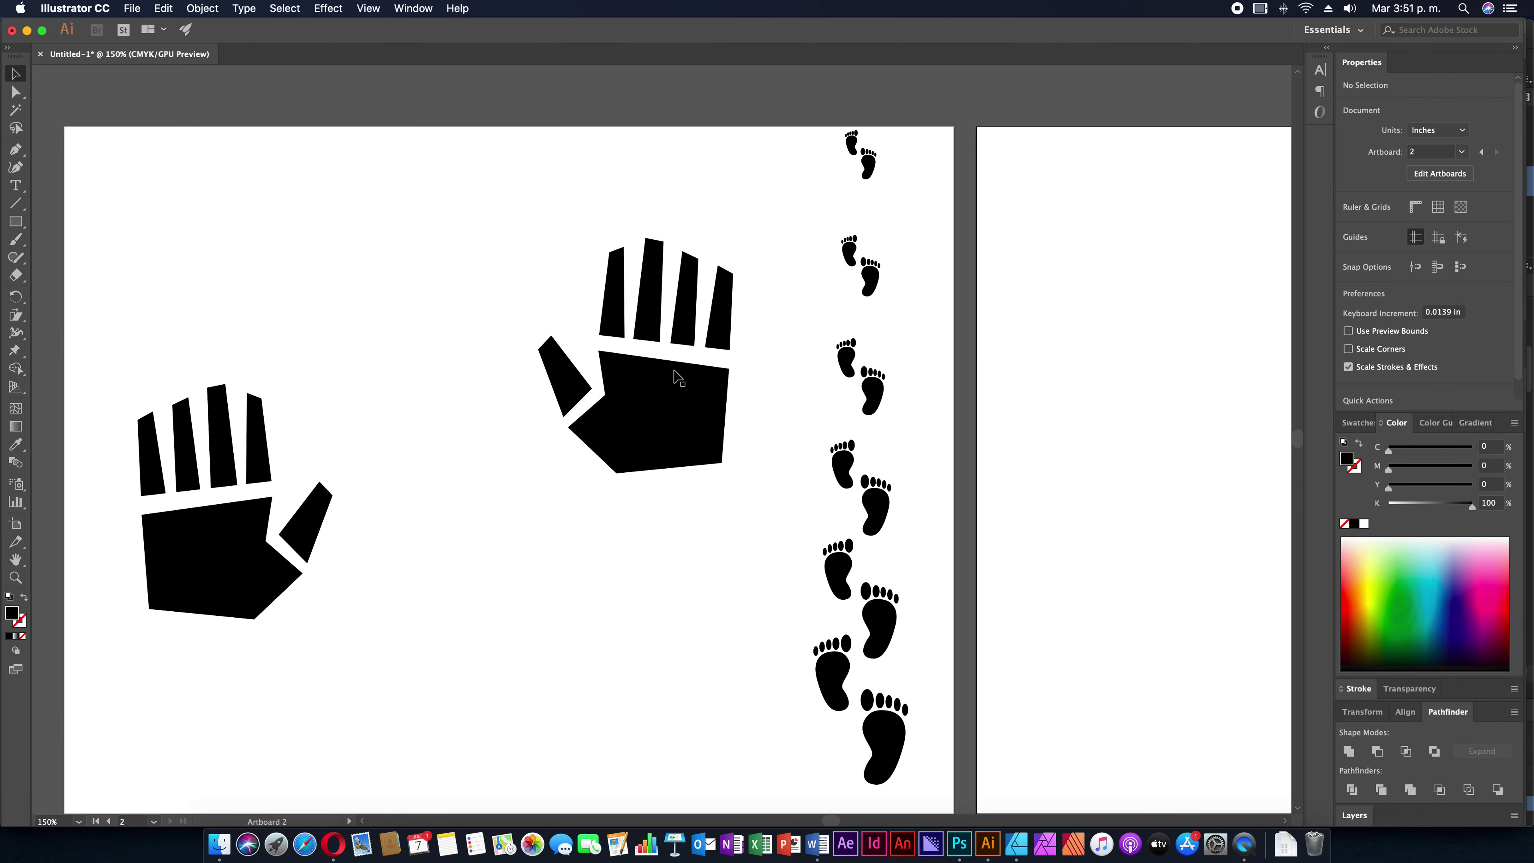
key(r)
key(v)
click(706, 436)
key(r)
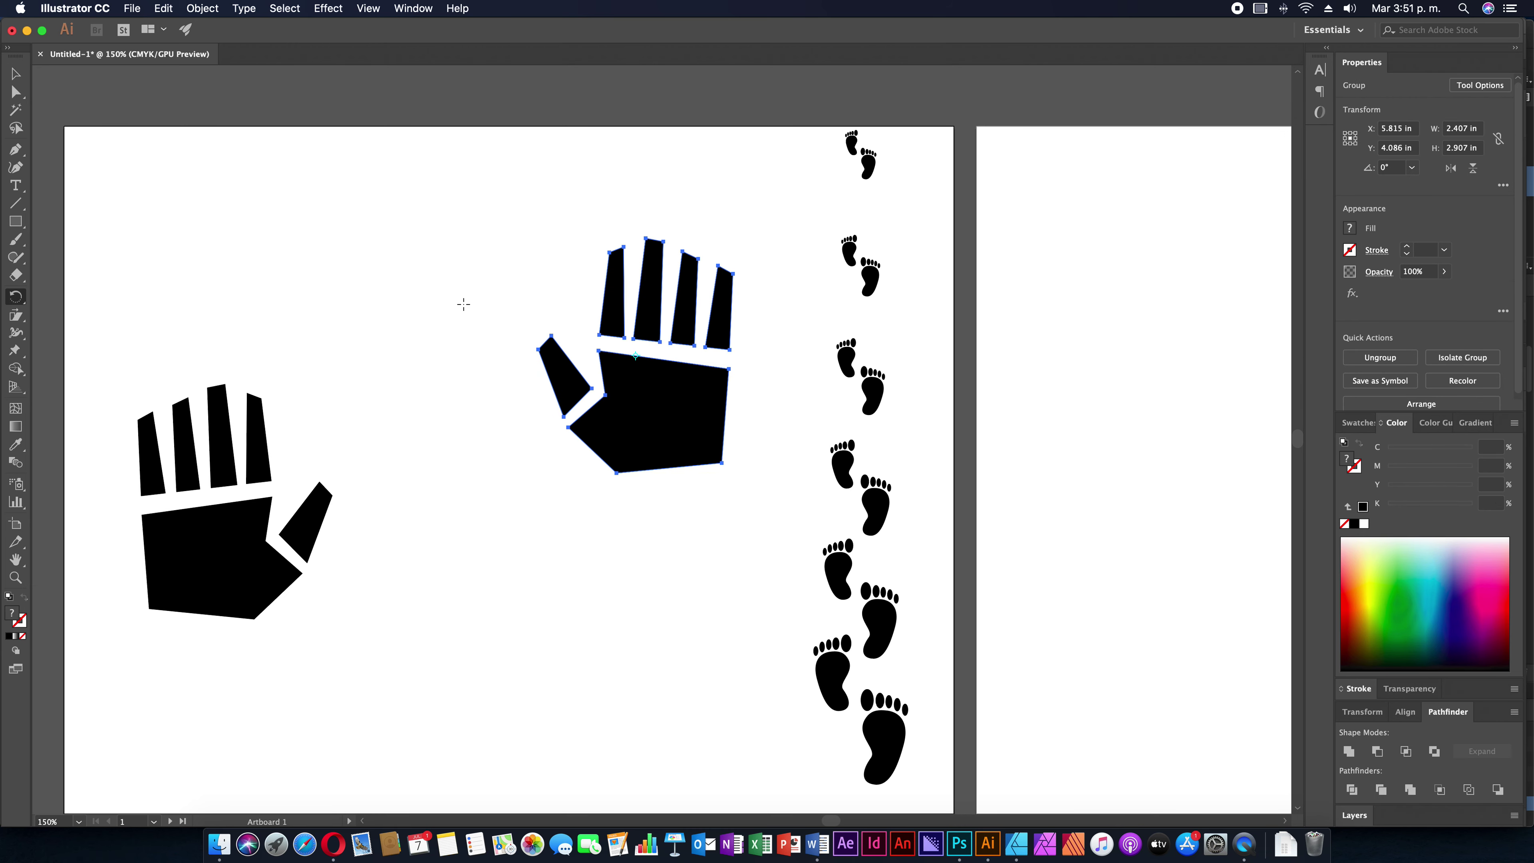
click(648, 500)
drag(718, 335, 796, 373)
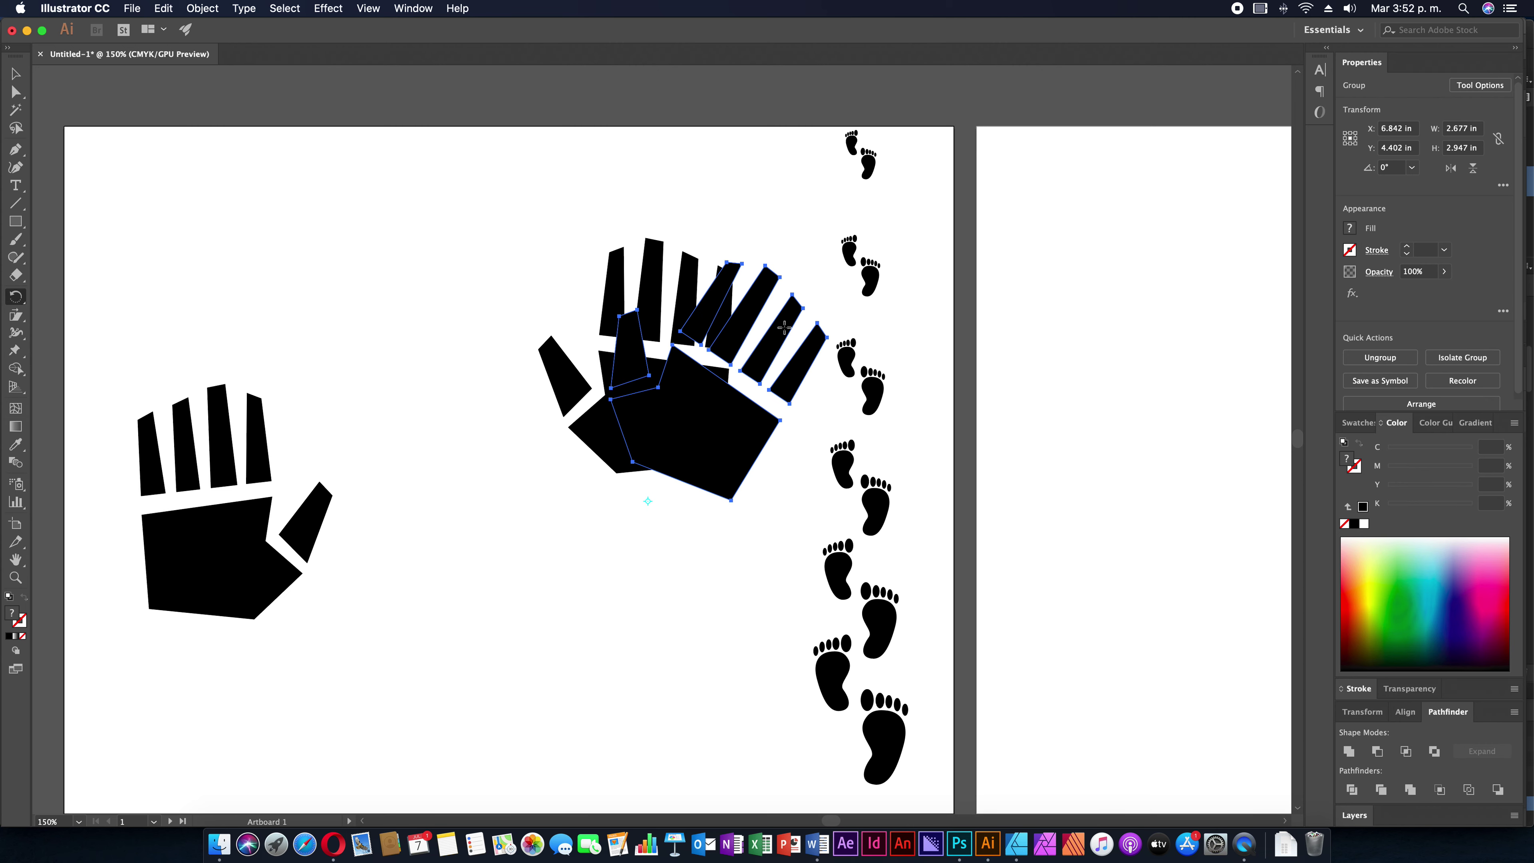
key(super+z)
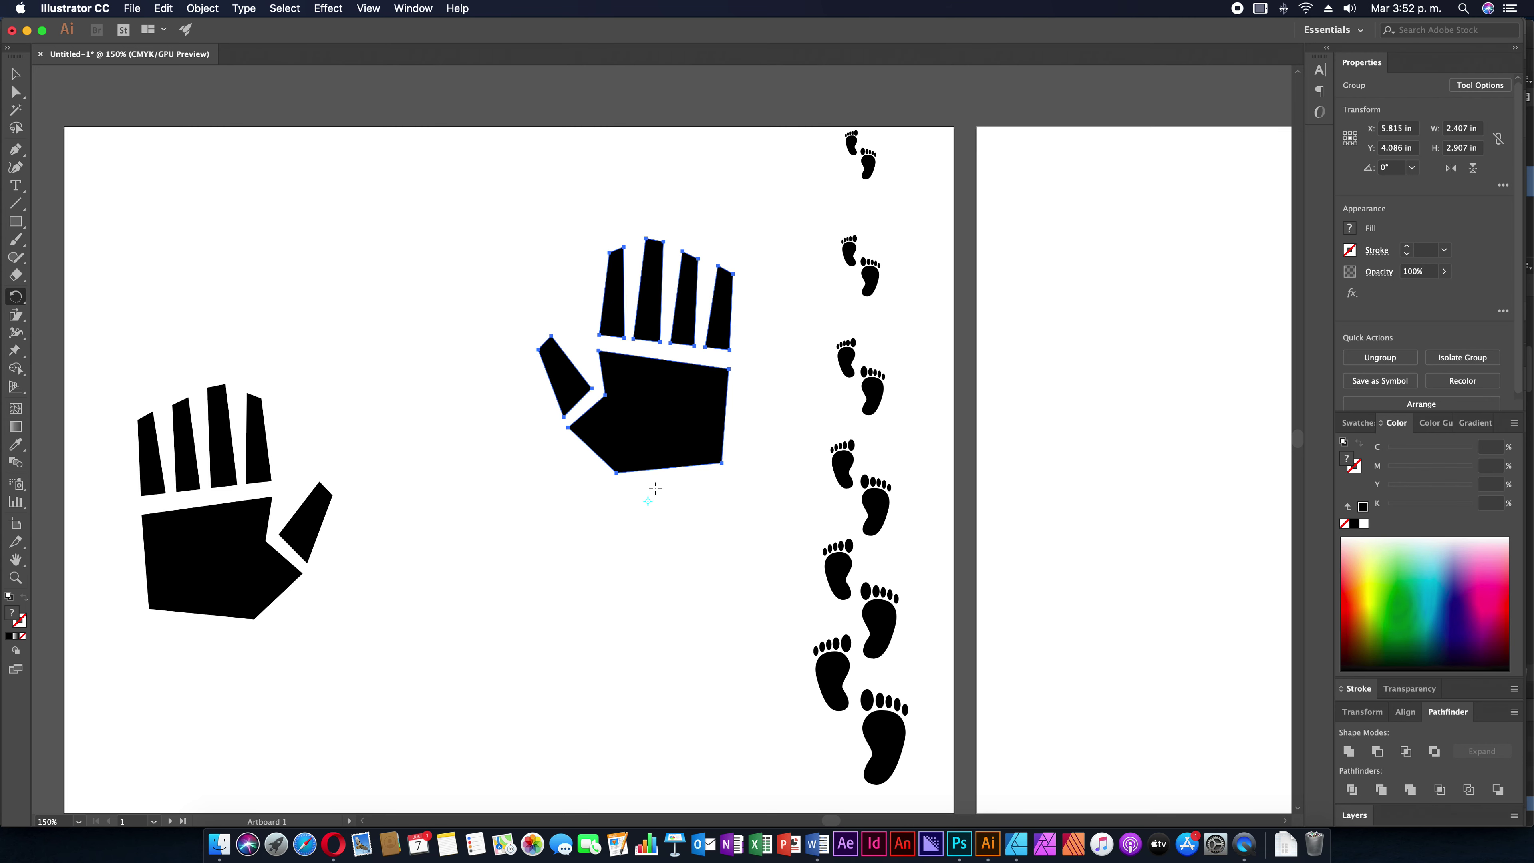
alt+click(647, 501)
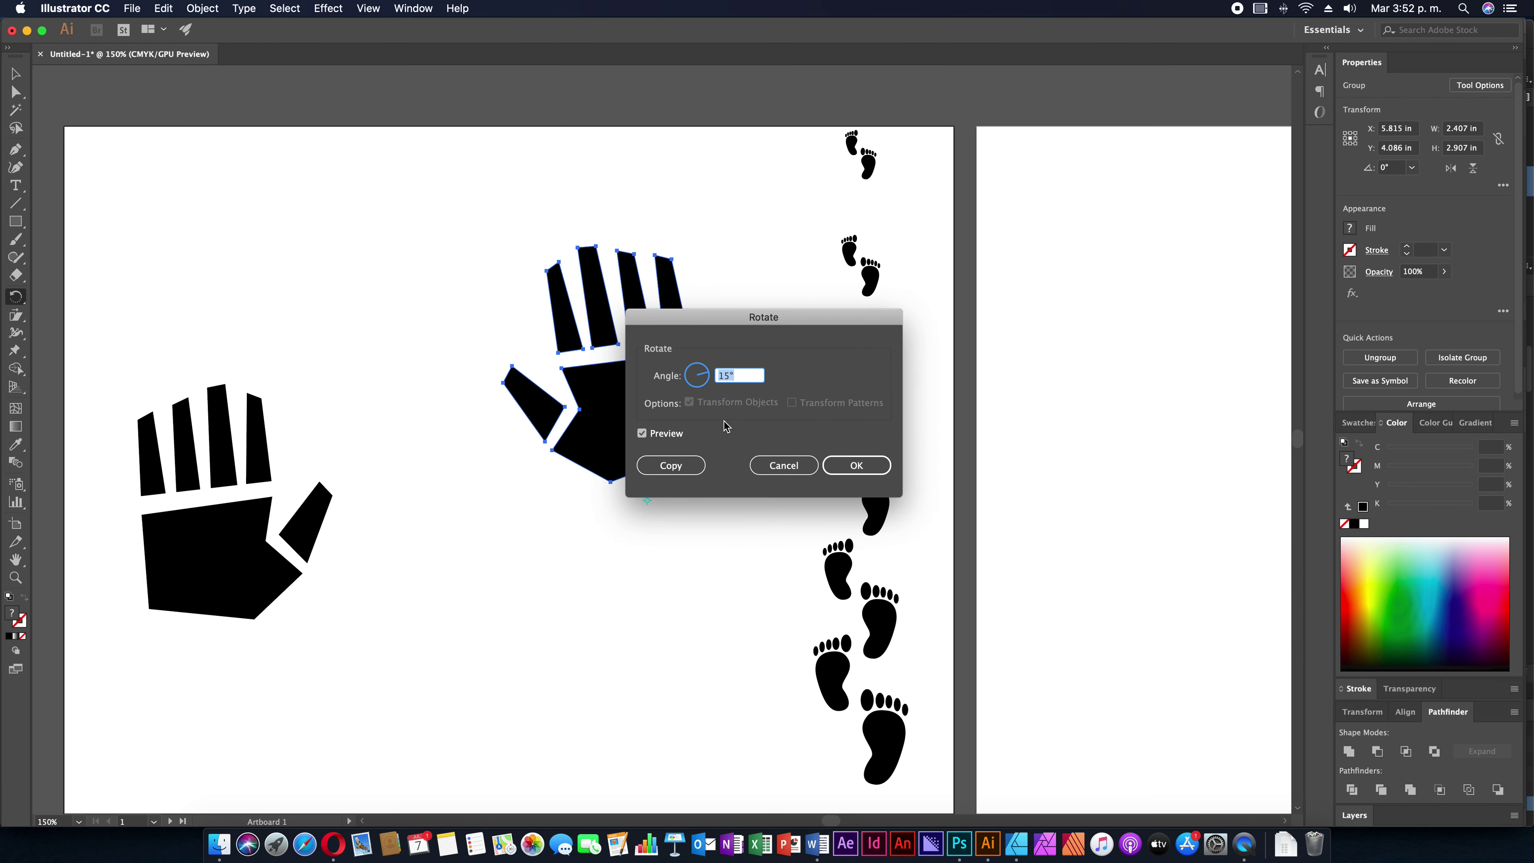
click(777, 468)
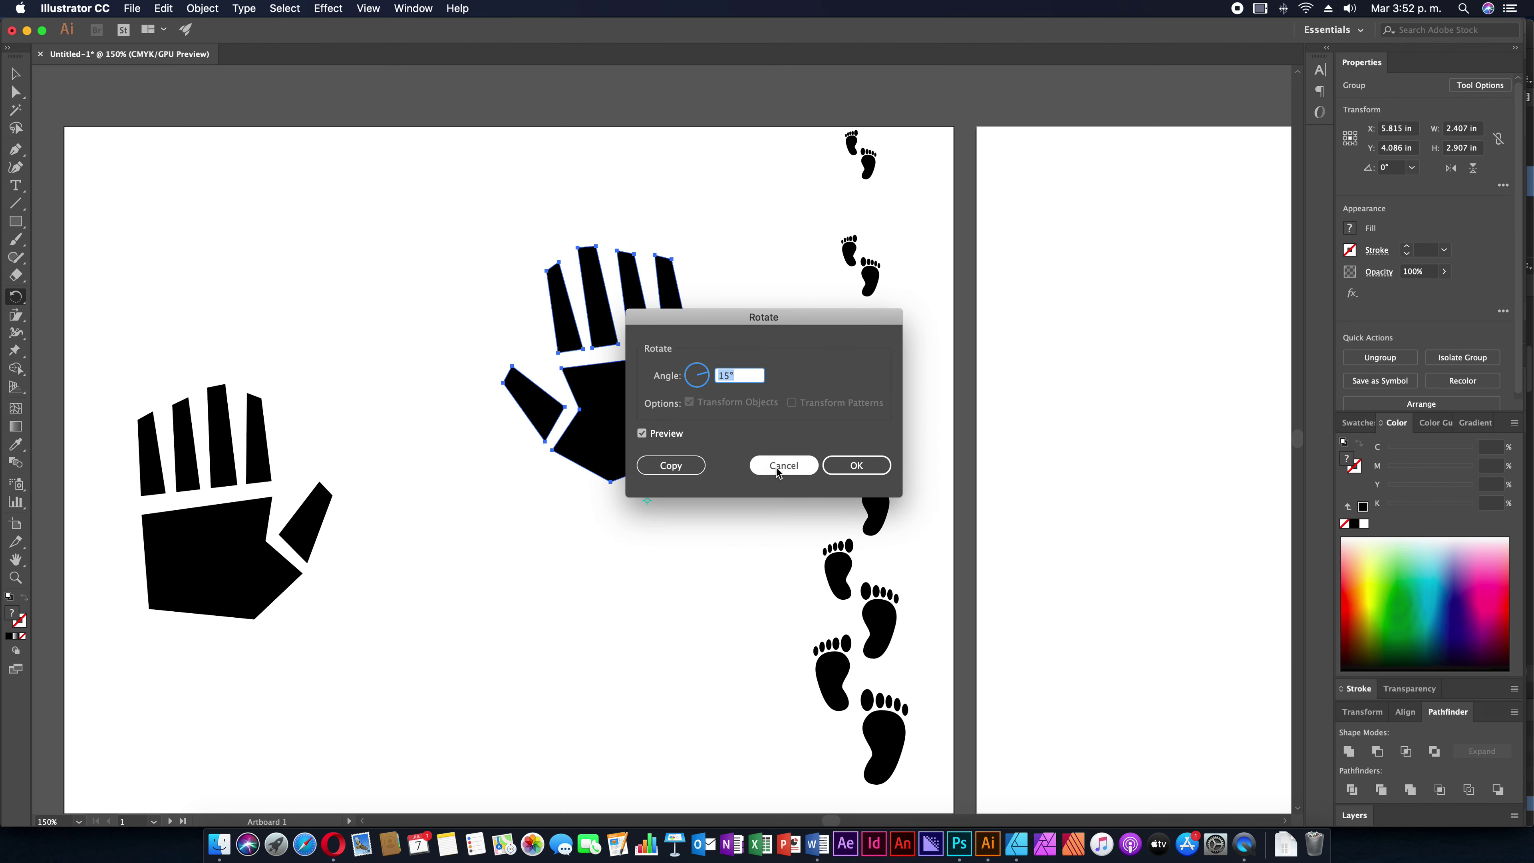